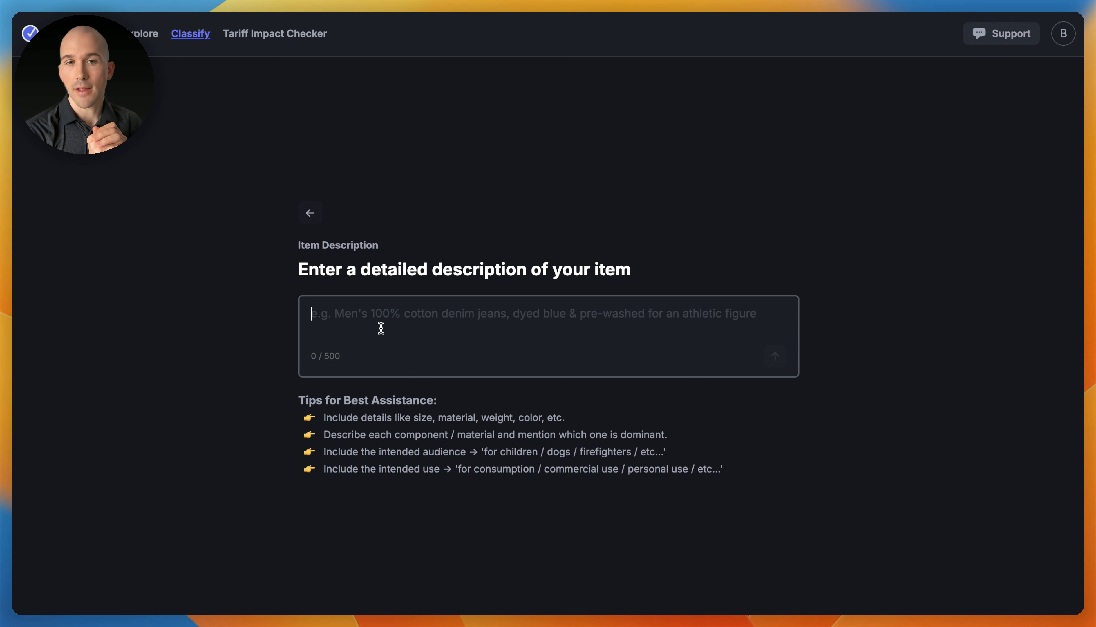
Enter 'Salmon Frozen' as the item description on the Classify page
text(Salmon )
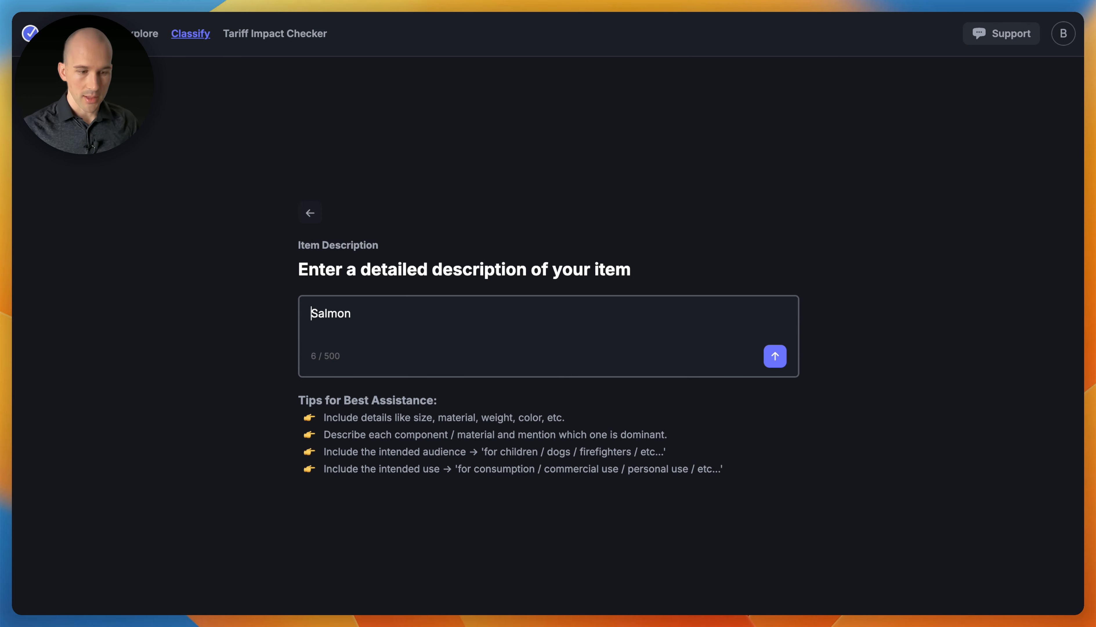
text(Frozen)
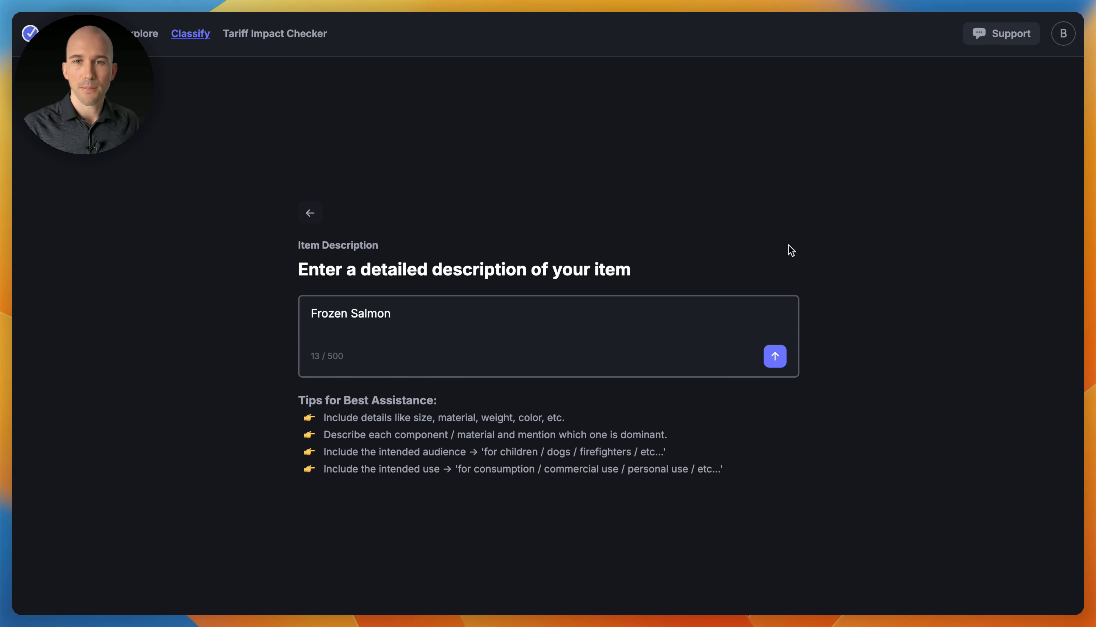
Submit the description to get Level 1 heading candidates 0303 and 0304 with analysis
click(775, 357)
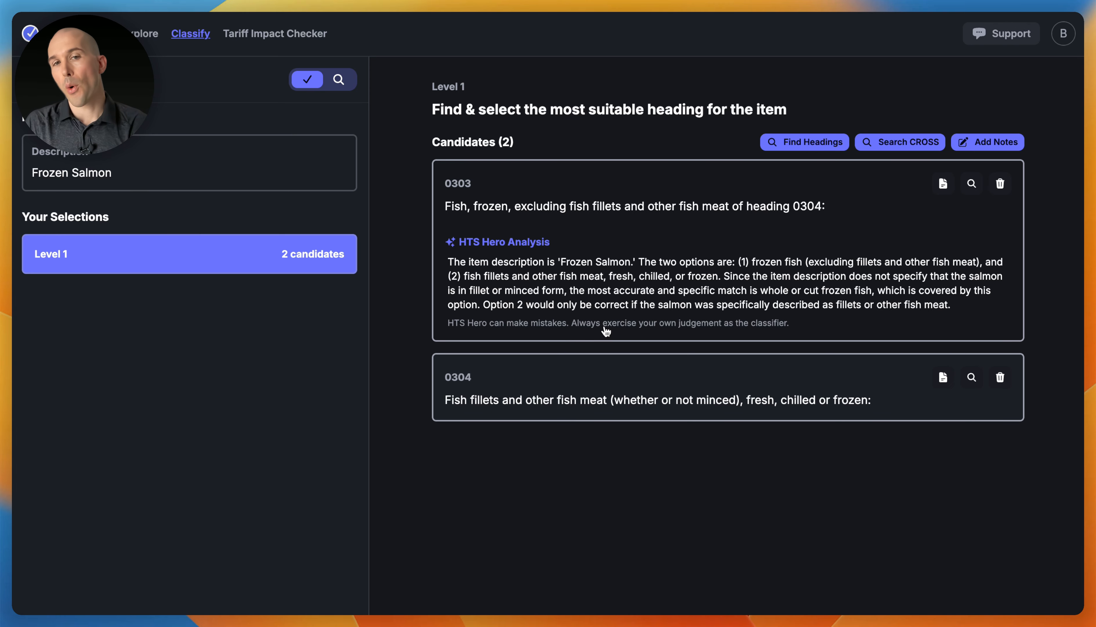
Browse Section 1, Chapter 3 of the tariff schedule and add headings 0302 and 0301 as candidates
click(785, 147)
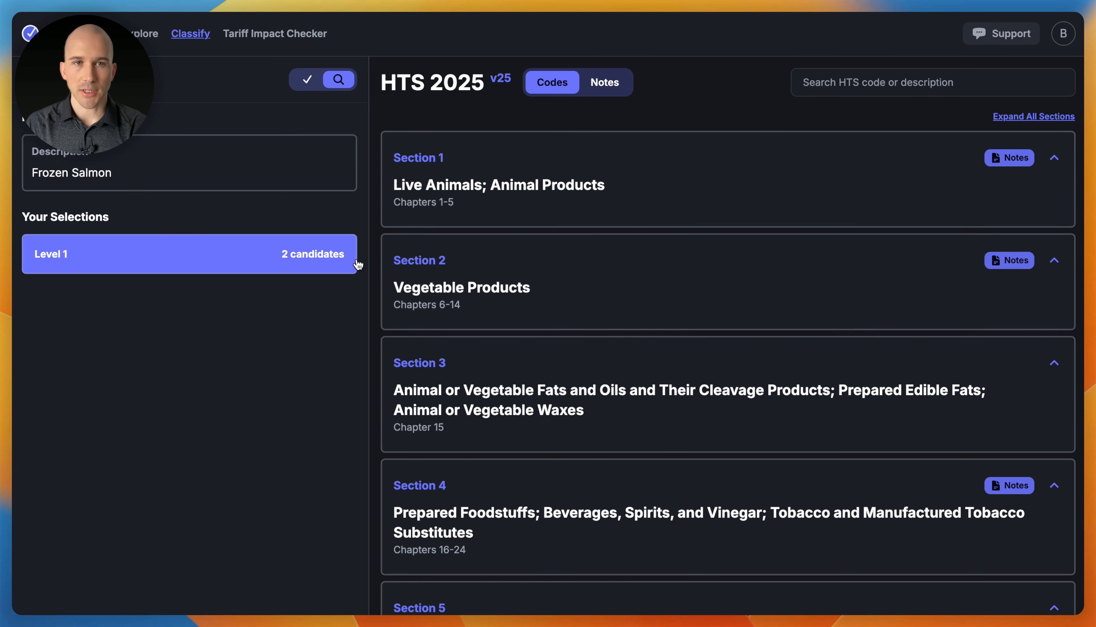
click(476, 188)
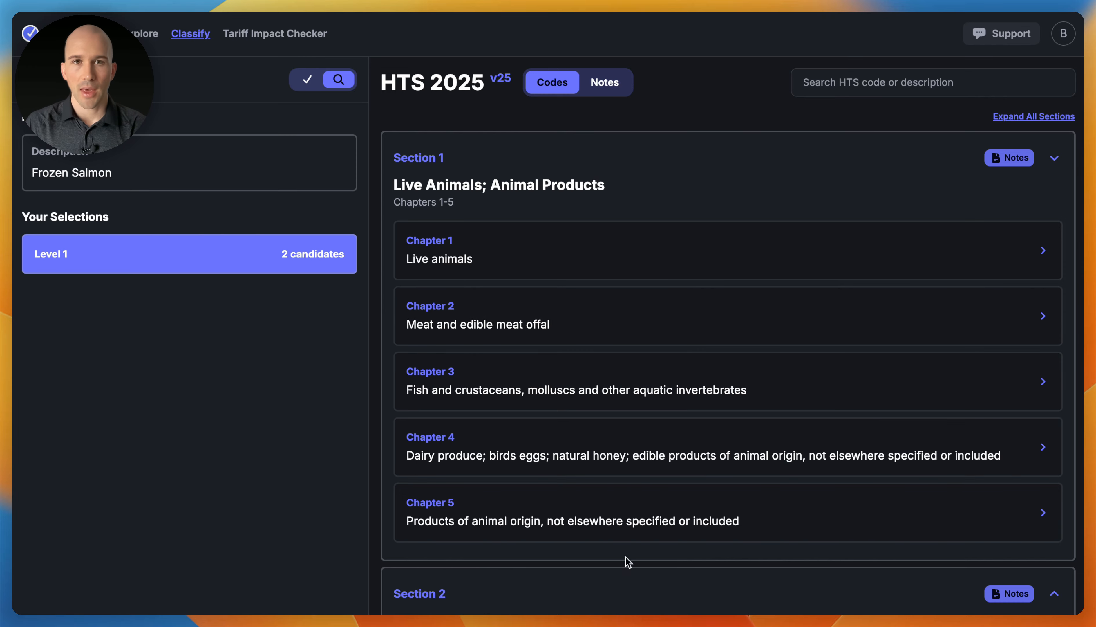
click(501, 378)
scroll(481, 448, down, 2)
scroll(595, 306, down, 3)
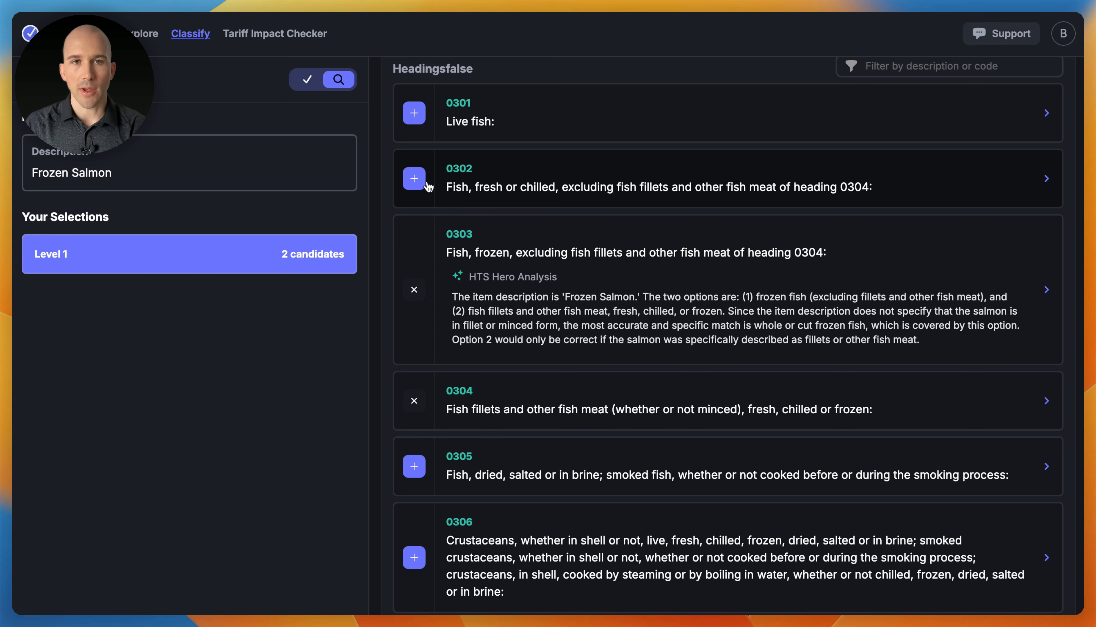
click(414, 178)
click(414, 112)
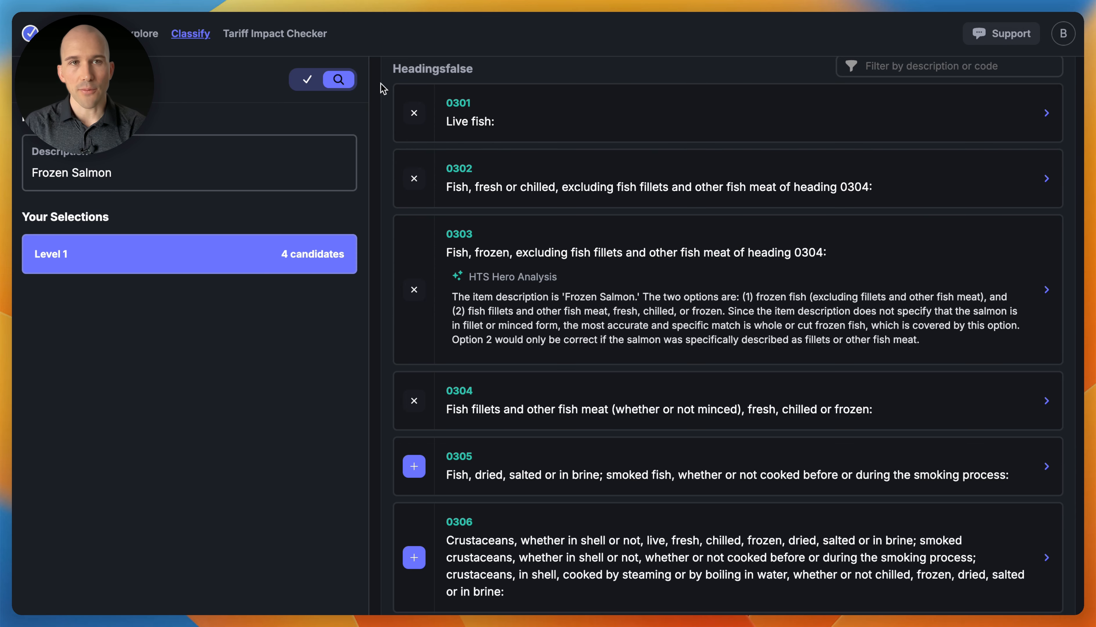
click(306, 79)
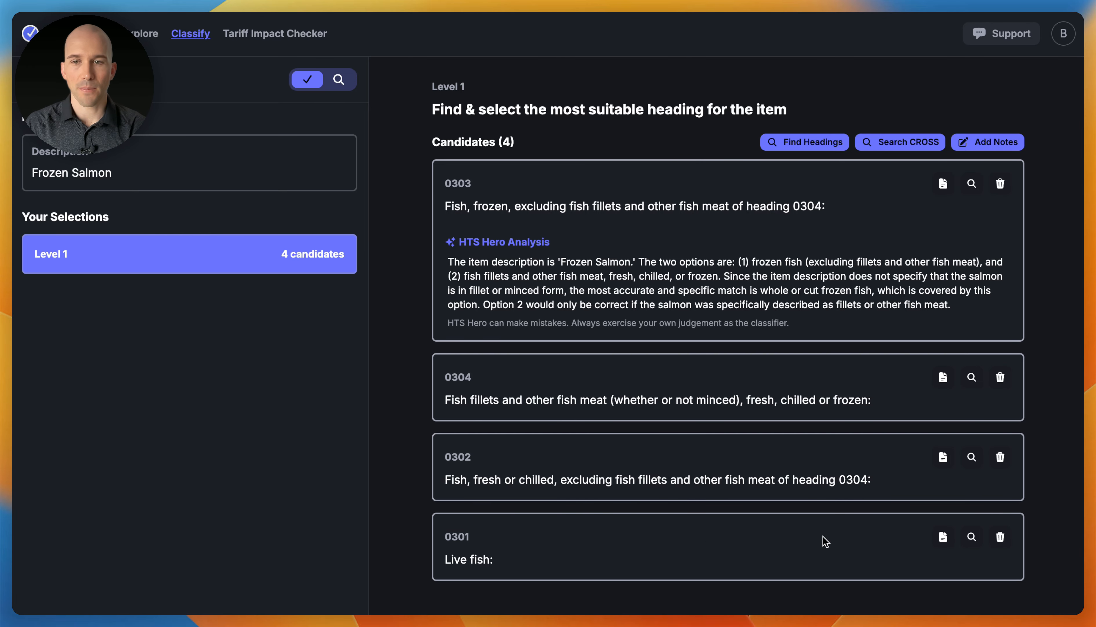
Remove candidates 0302 and 0301, then select heading 0303 to reach Level 2
click(1001, 458)
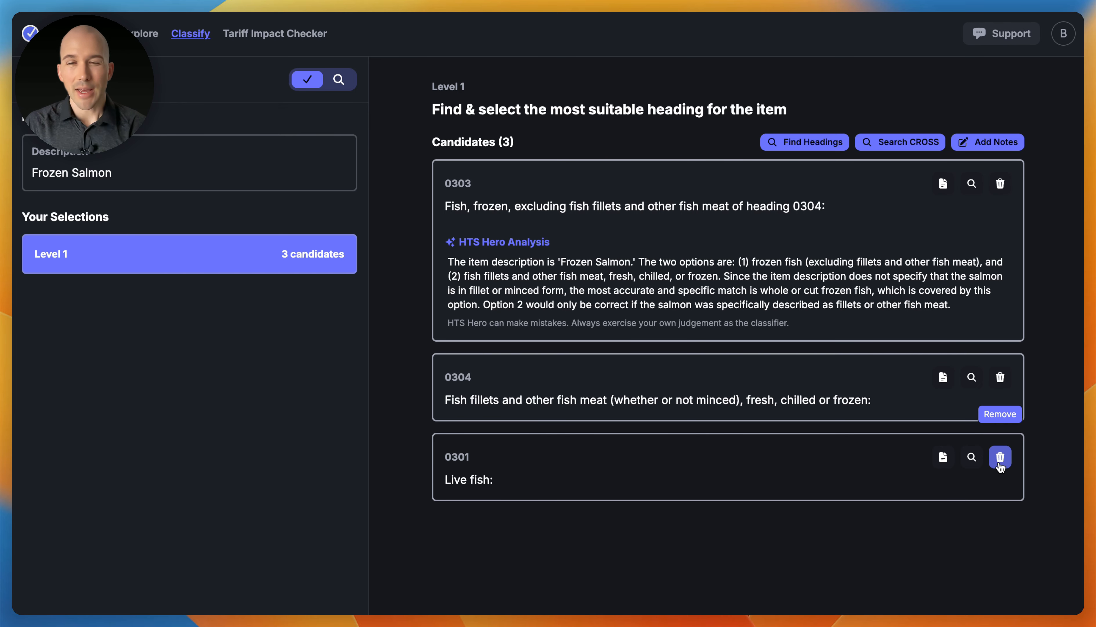
click(1001, 462)
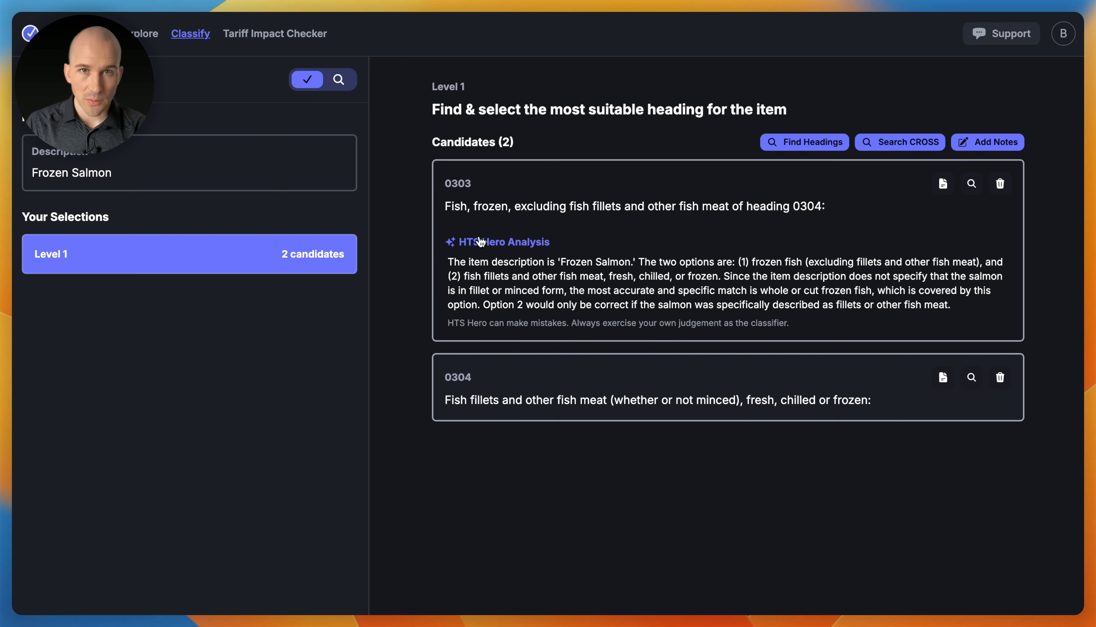
click(657, 235)
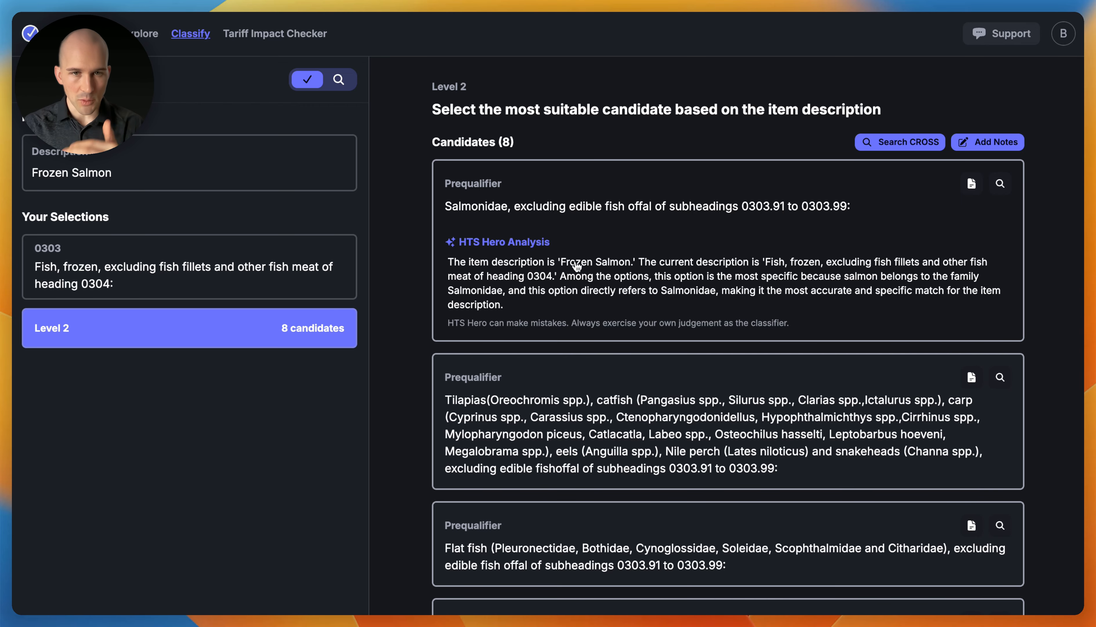
Choose the Salmonidae prequalifier, revealing Level 3 candidates 0303.11 through 0303.19
scroll(611, 270, down, 5)
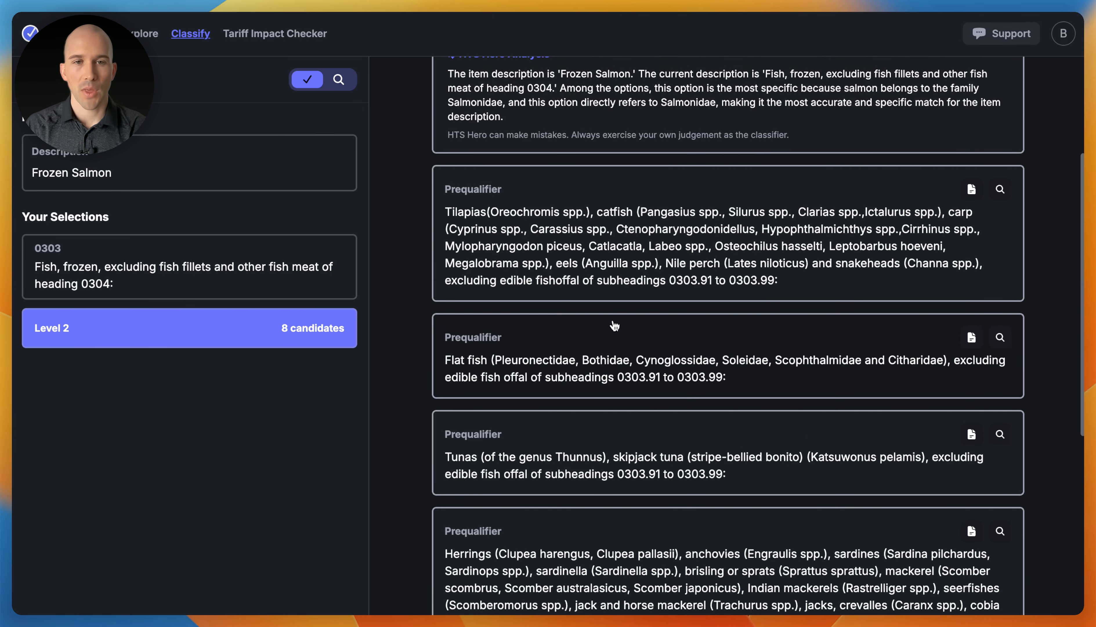
scroll(611, 322, up, 4)
click(589, 285)
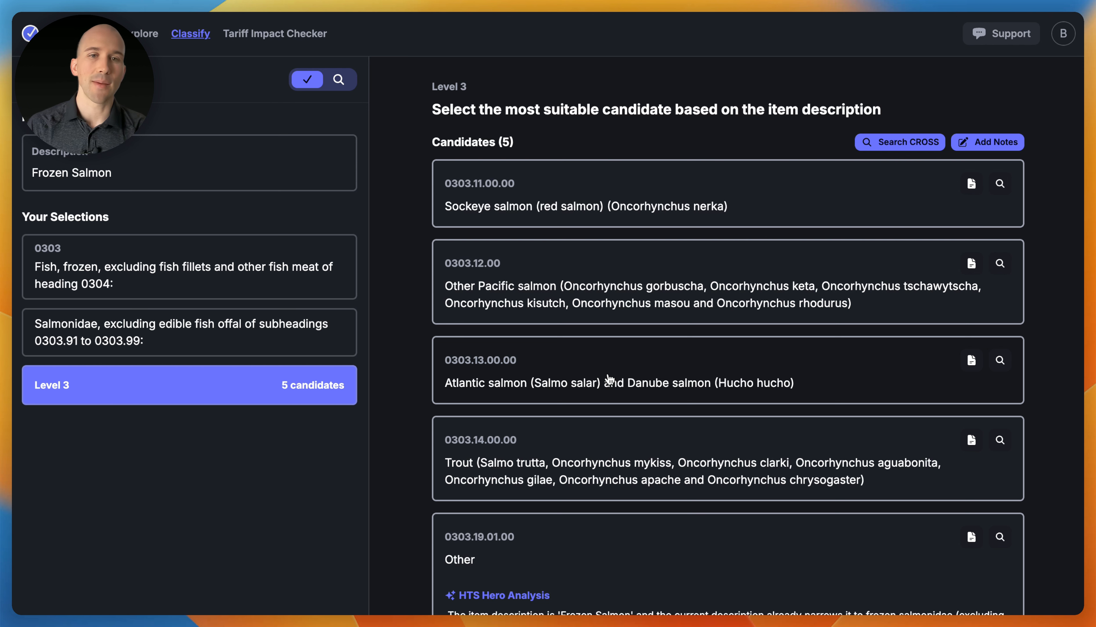
Pick 0303.13.00.00 Atlantic salmon as the final code to reach the Classification Overview
scroll(632, 411, down, 3)
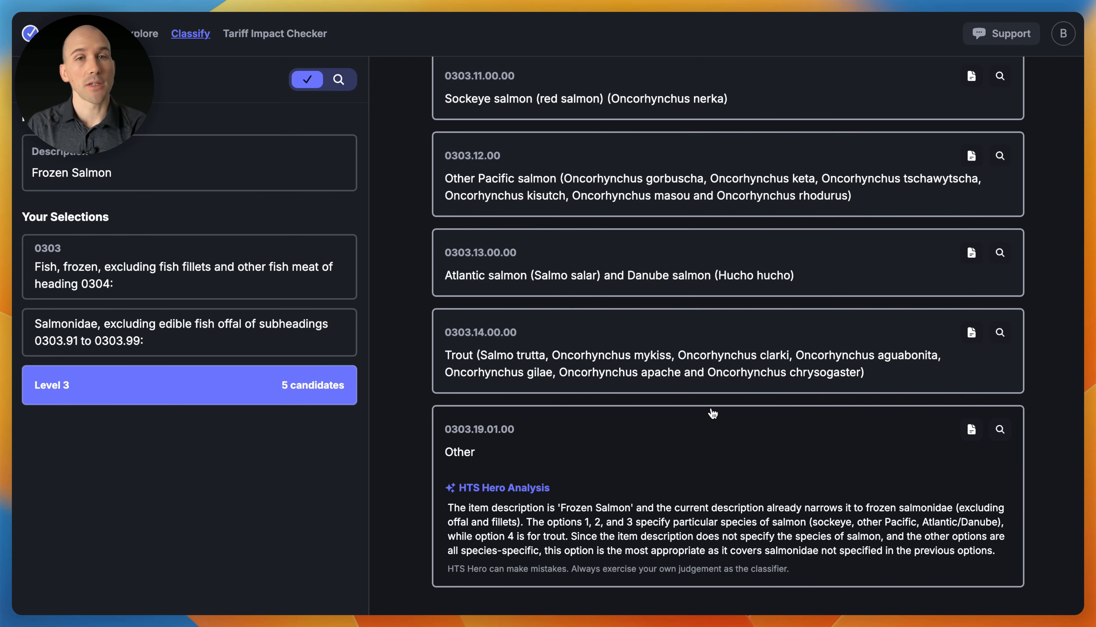
scroll(713, 413, up, 3)
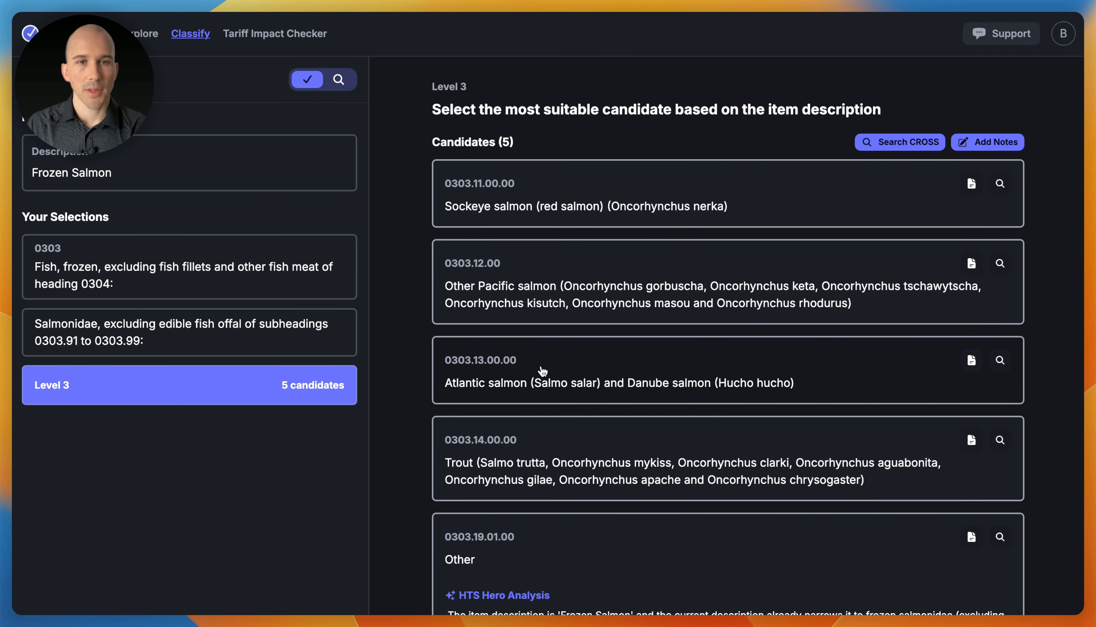
click(542, 370)
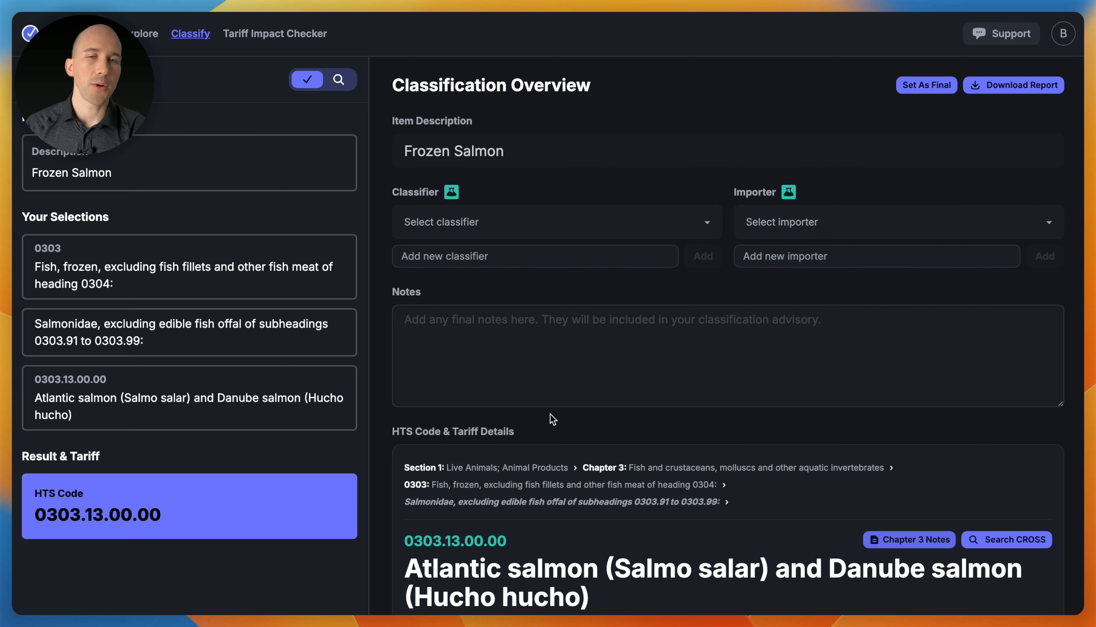
Assign a classifier and an importer from their dropdowns
click(517, 229)
click(482, 241)
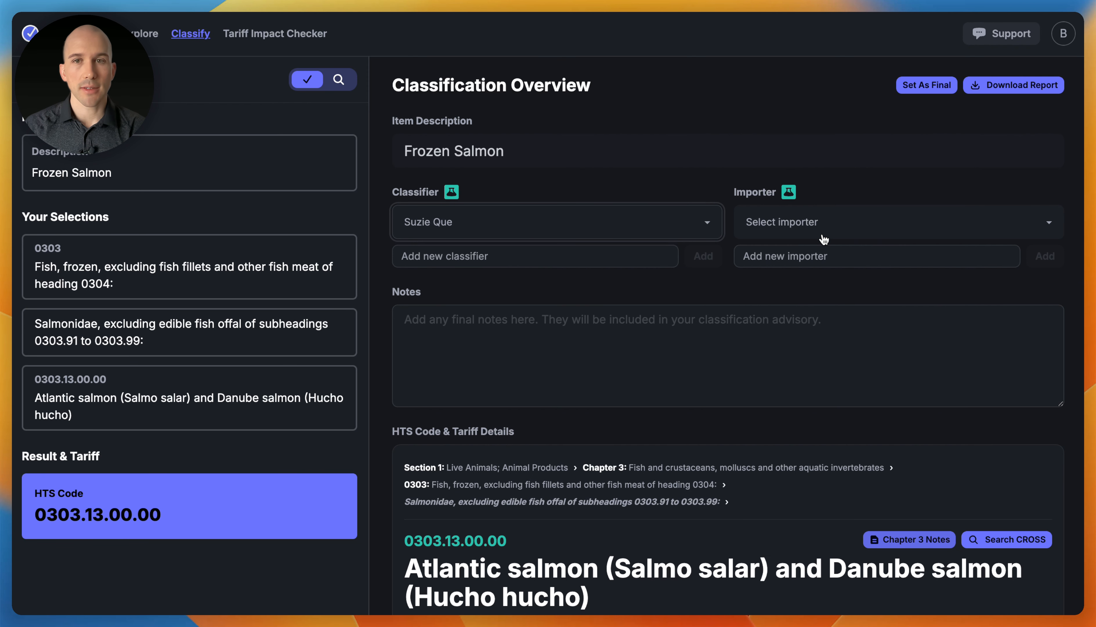
click(823, 238)
click(826, 243)
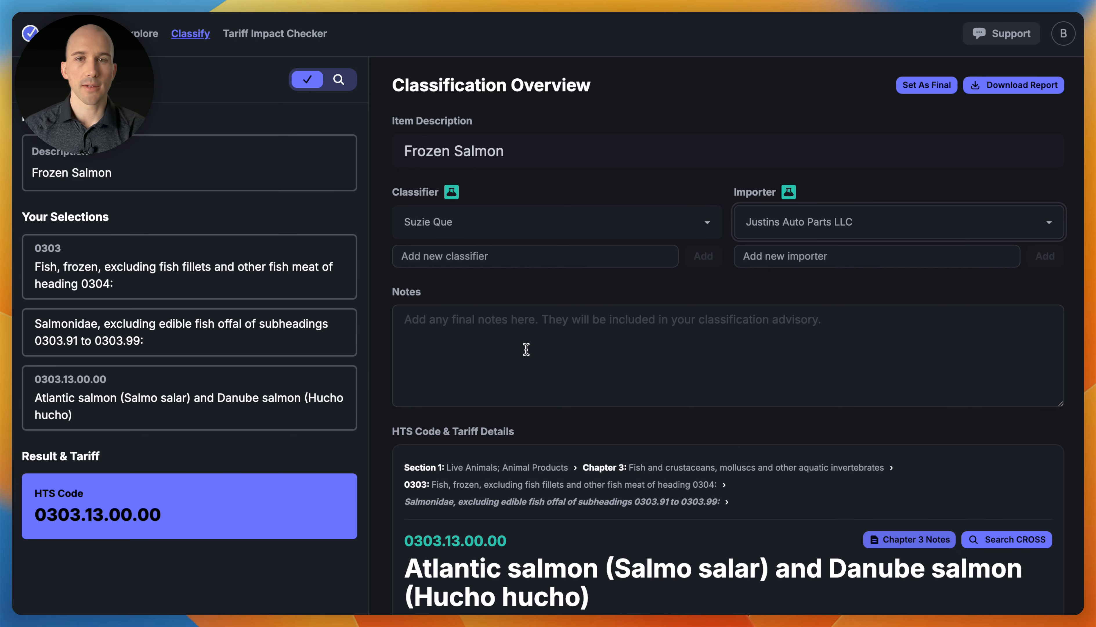
Type two lines of placeholder text in the Notes box
click(525, 349)
text(adkasjdhf kjsdfasdsfdjsfsa)
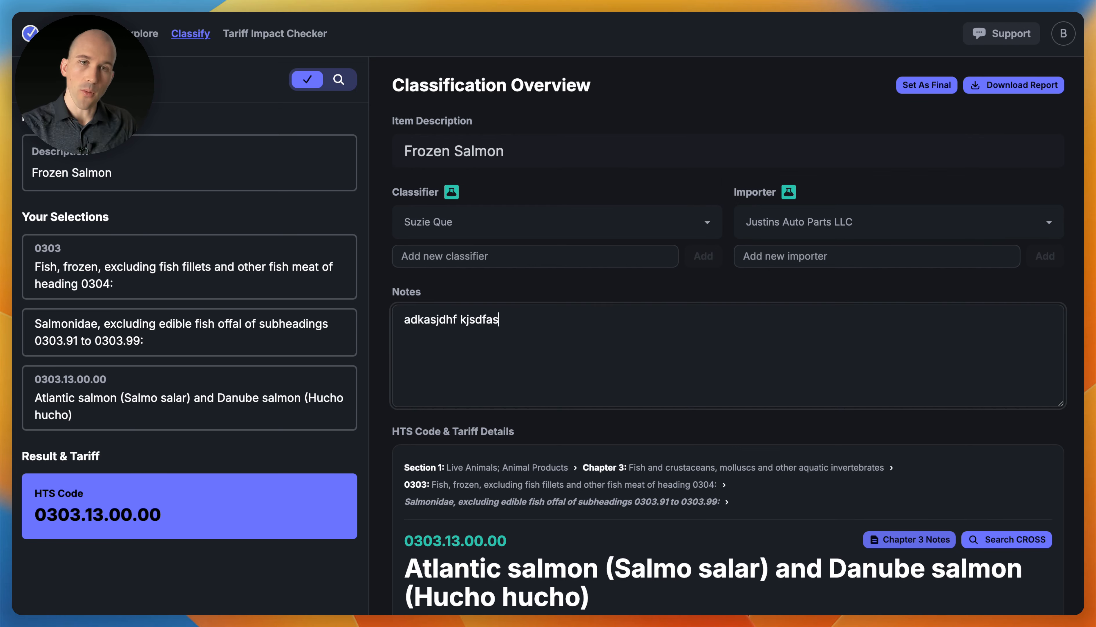
key(Return)
text(aksjdfh jakshdfjk sdjkfdsadfsafsdf)
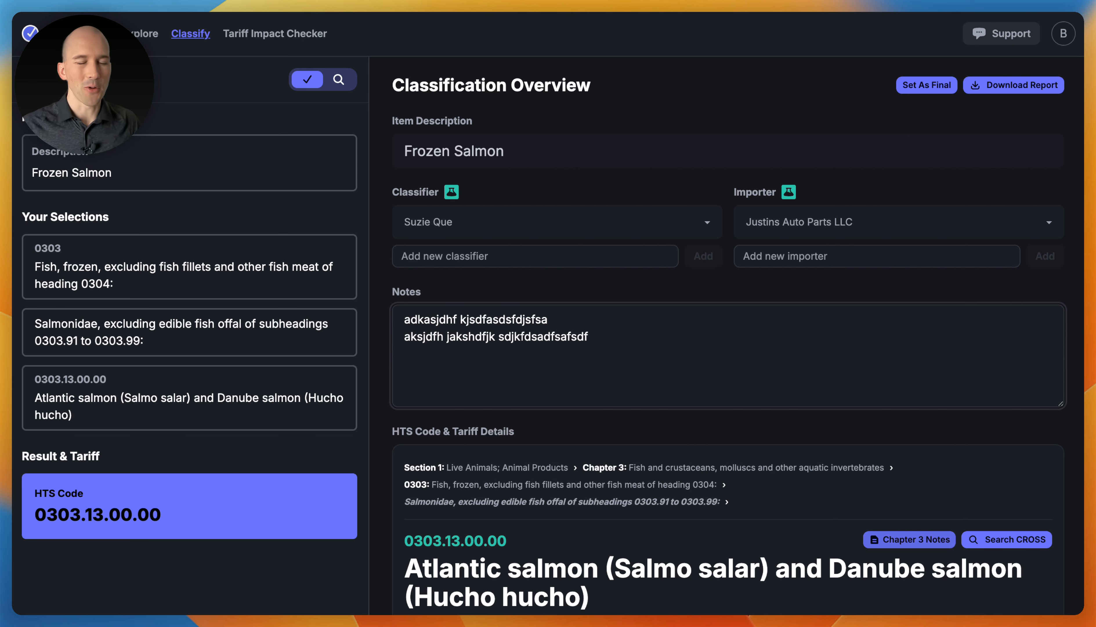
drag(626, 337, 481, 319)
click(696, 330)
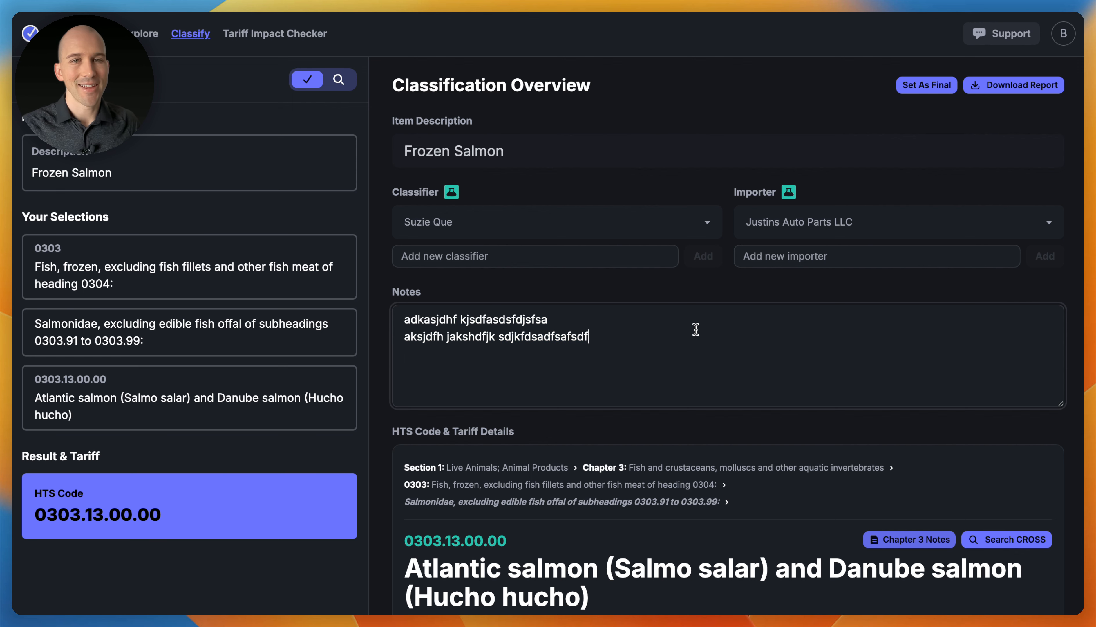
scroll(695, 330, down, 5)
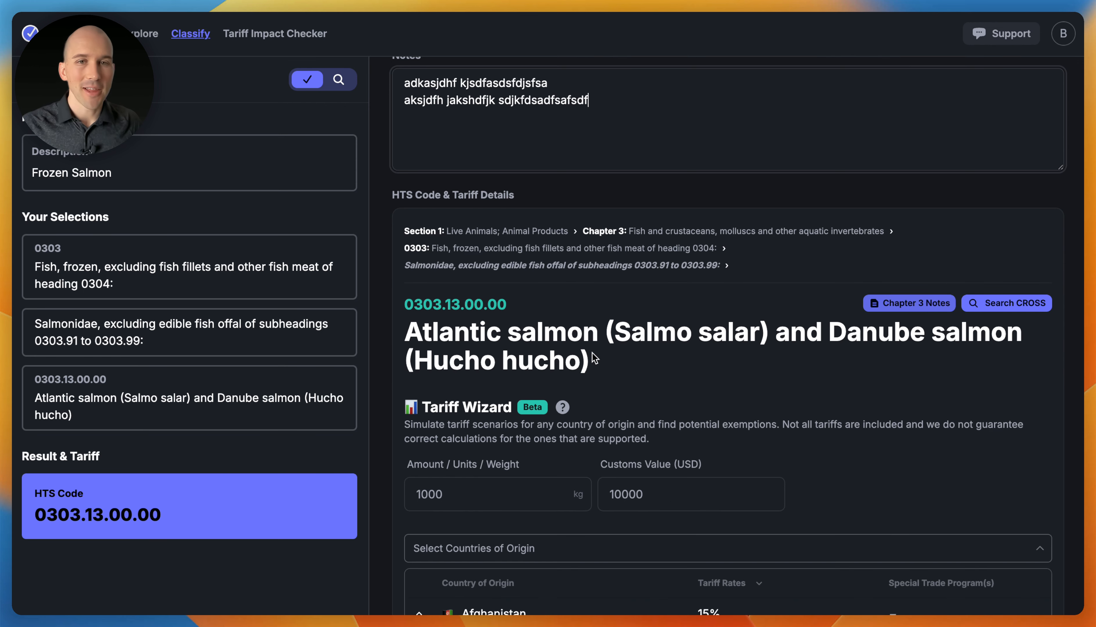
drag(591, 352, 452, 300)
click(529, 315)
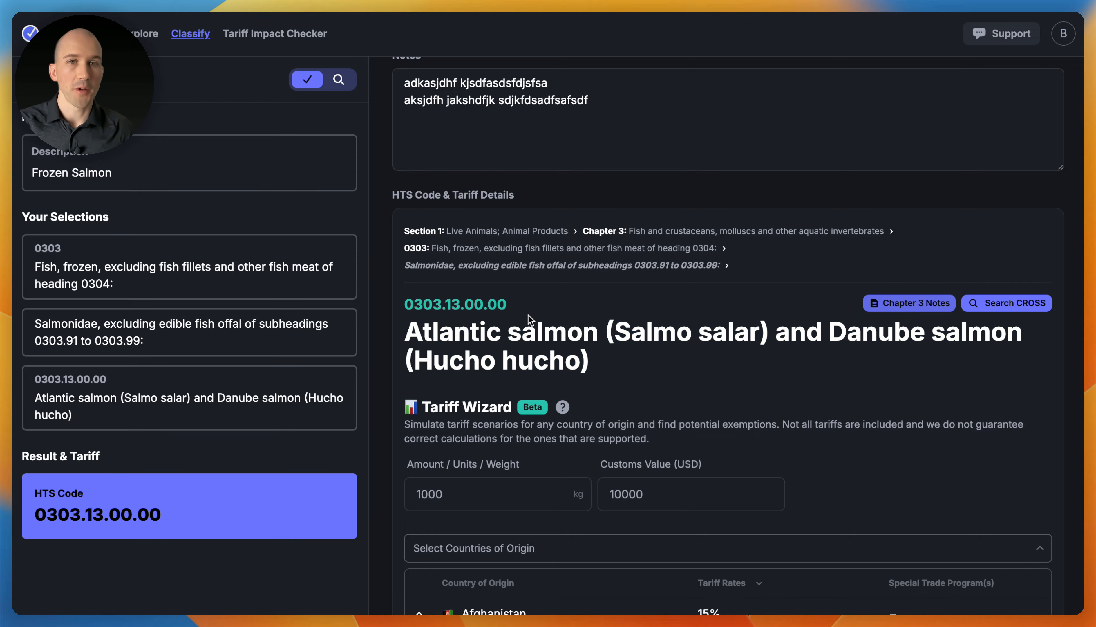
scroll(522, 330, down, 3)
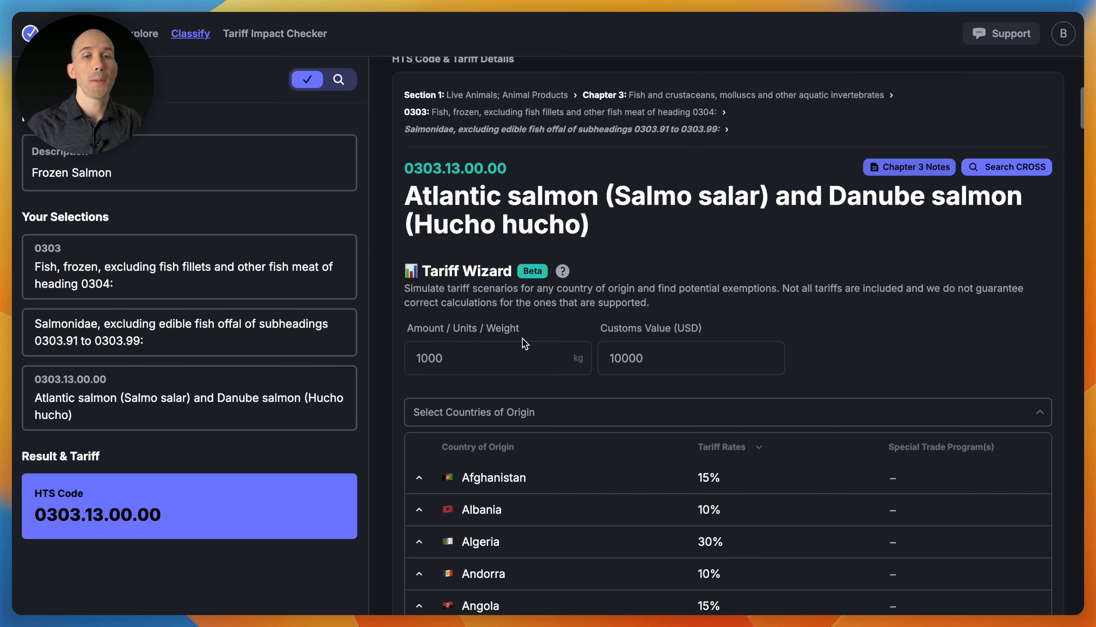
scroll(523, 339, down, 4)
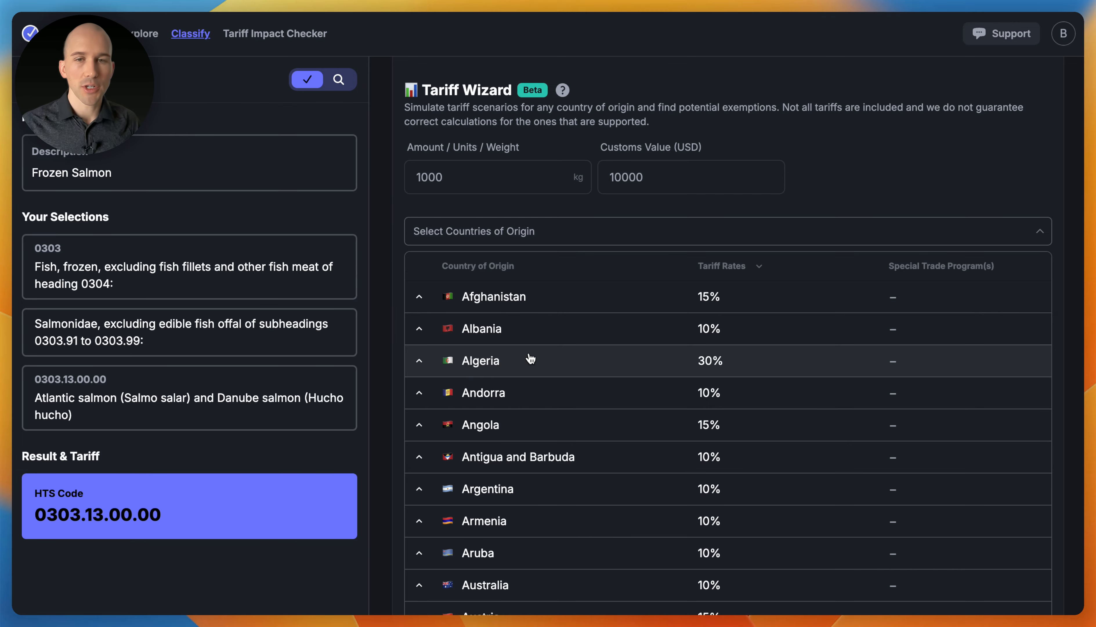
scroll(717, 428, down, 15)
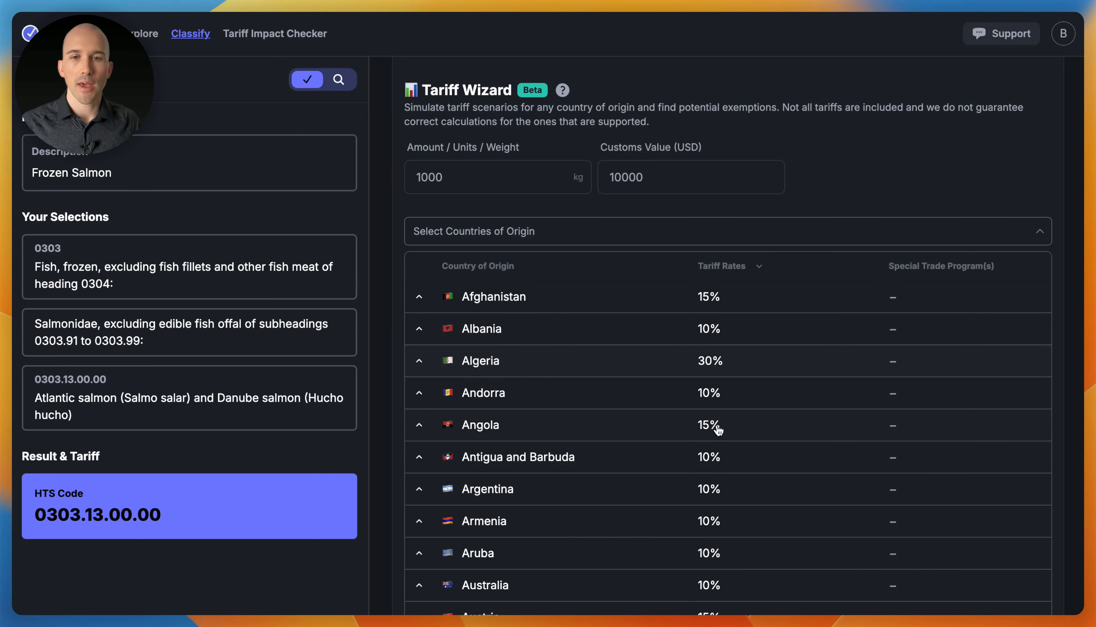
Expand Afghanistan's tariff details and show all tariffs, including inactive ones
scroll(707, 432, down, 5)
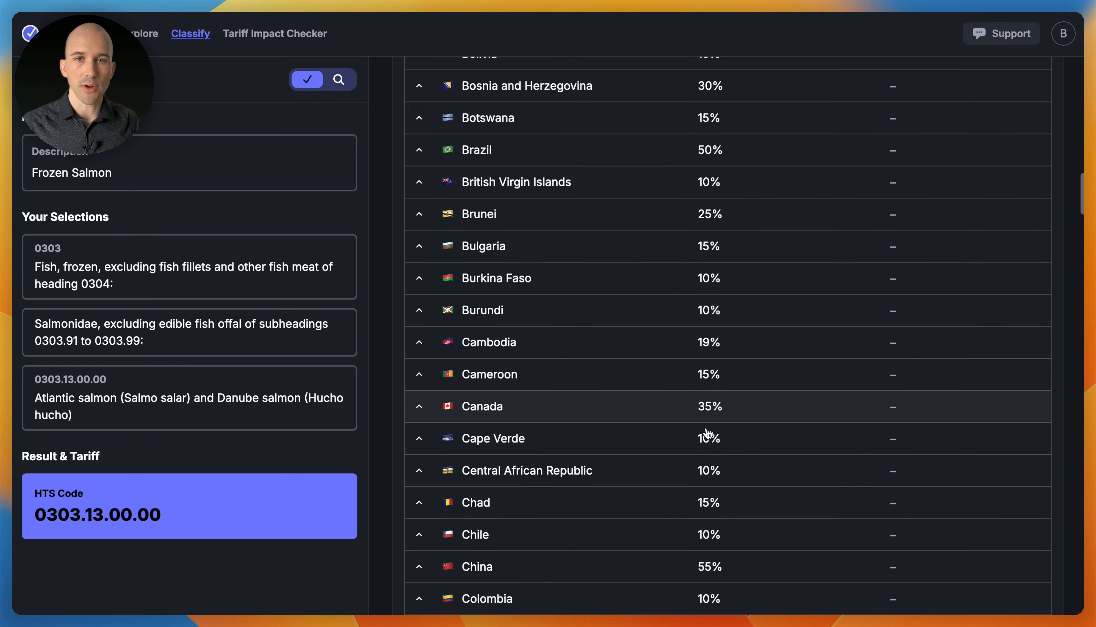
scroll(661, 345, up, 15)
scroll(502, 295, up, 5)
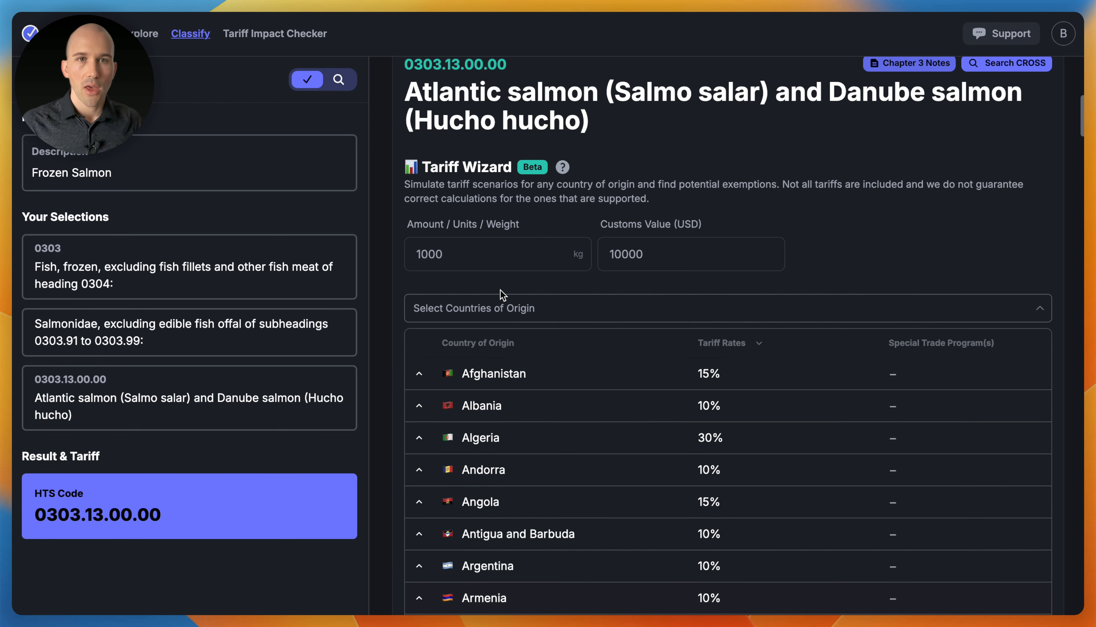
click(549, 288)
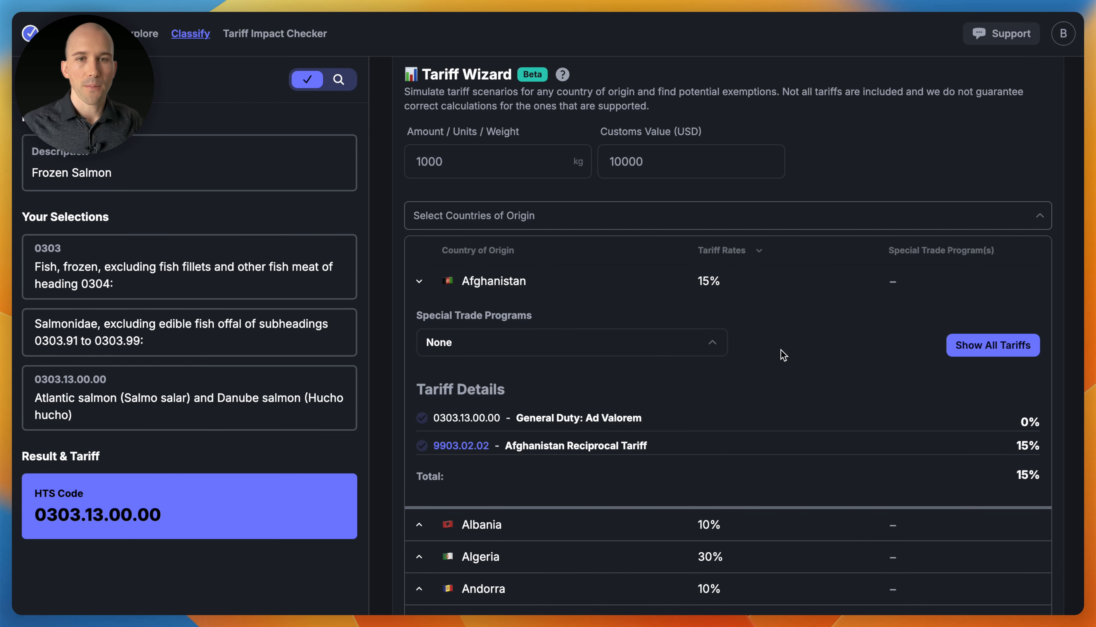
click(1008, 346)
scroll(865, 352, down, 2)
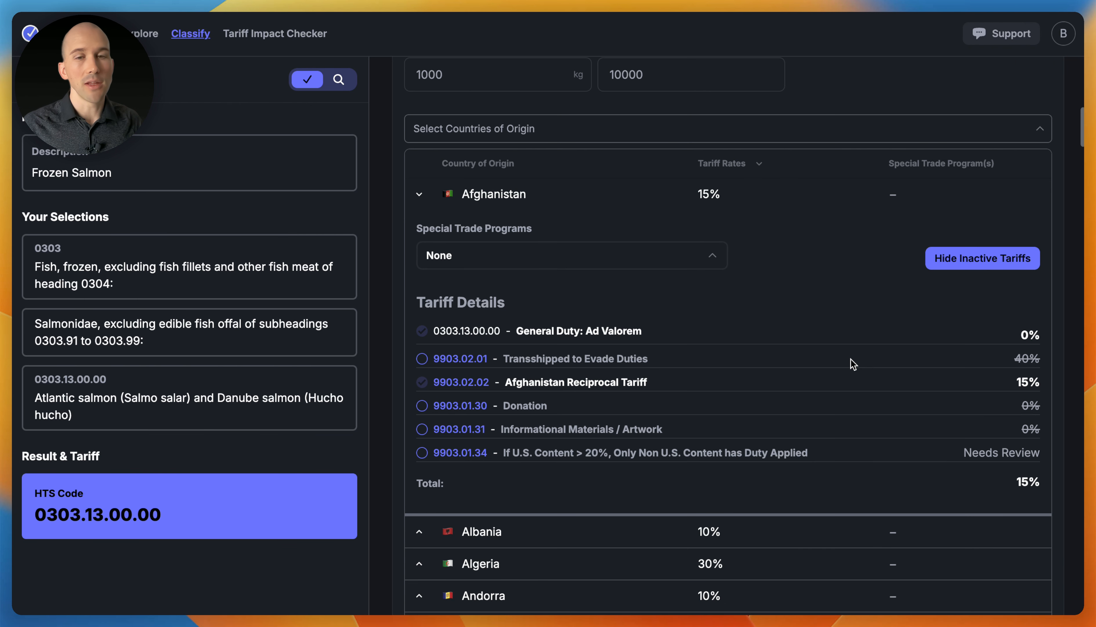
Check special trade programs and try the 9903.01.30 Donation exemption, leaving the total at 15%
click(638, 254)
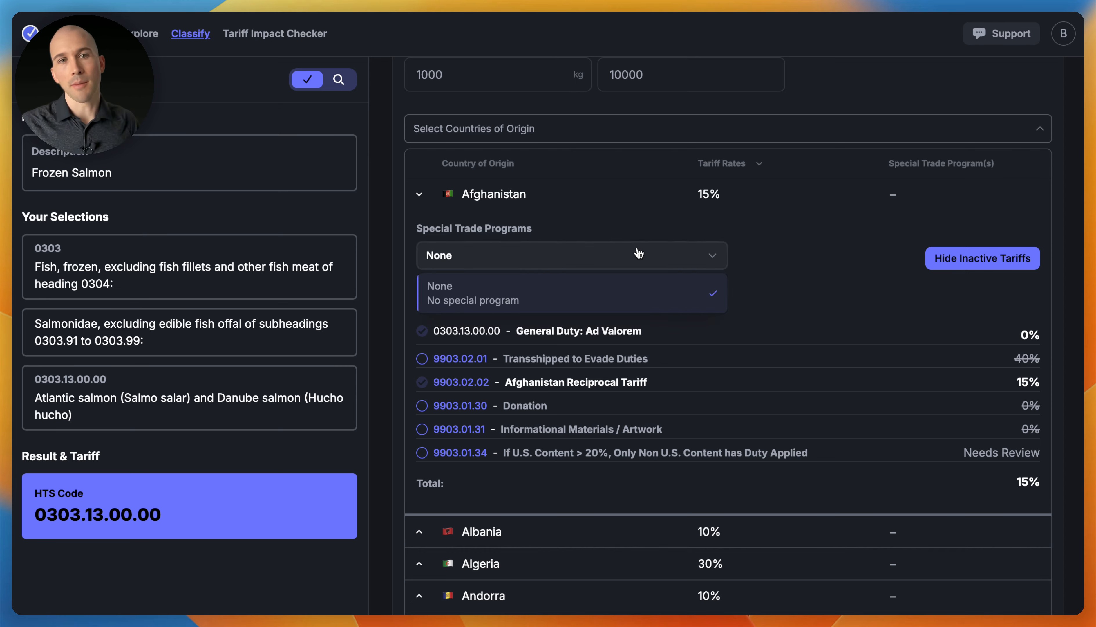
click(833, 238)
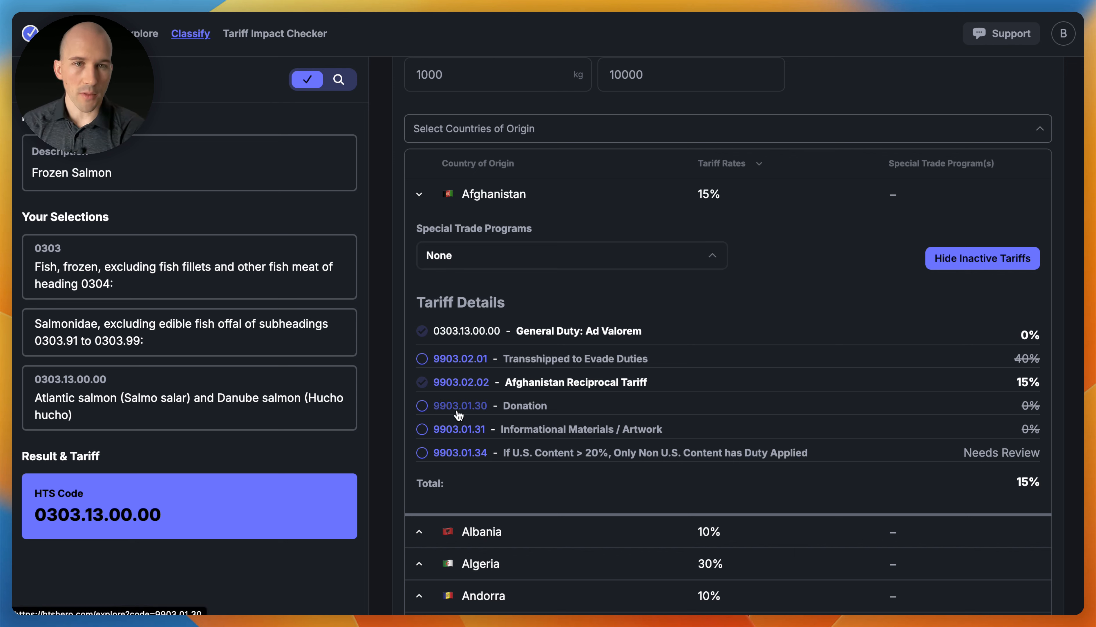
click(423, 407)
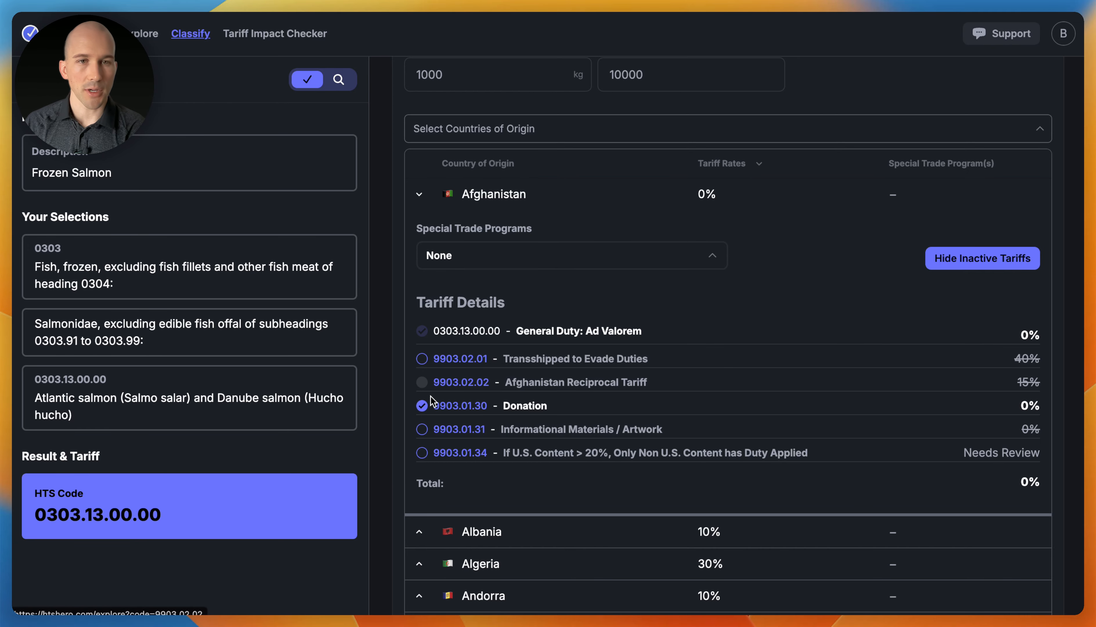
click(422, 406)
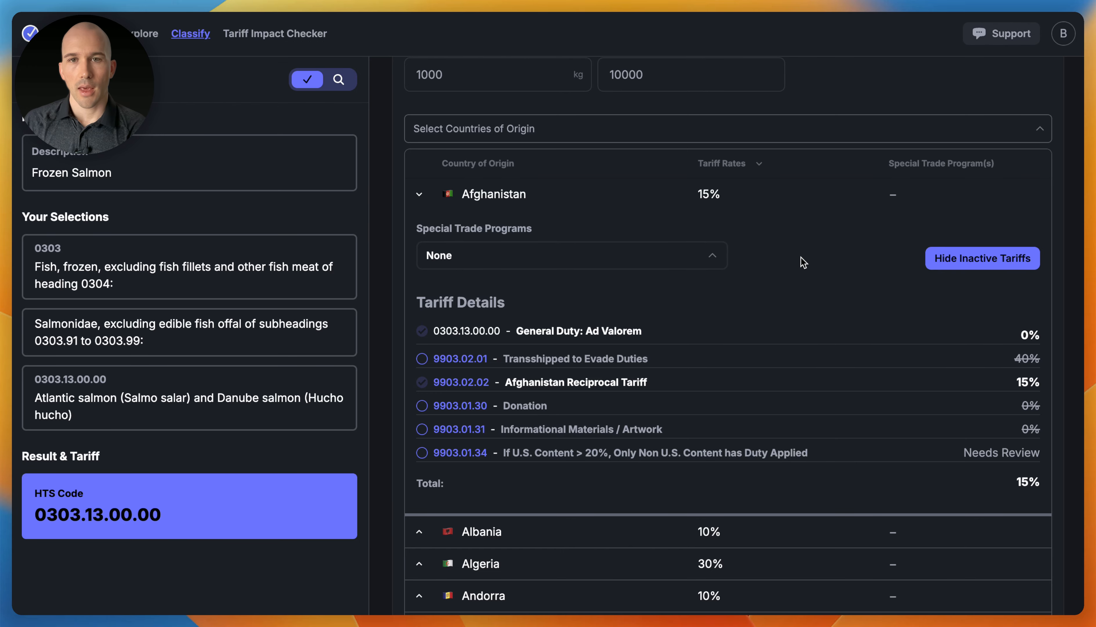
scroll(803, 261, up, 10)
Download the classification advisory report and open the PDF from the download panel
scroll(812, 256, up, 7)
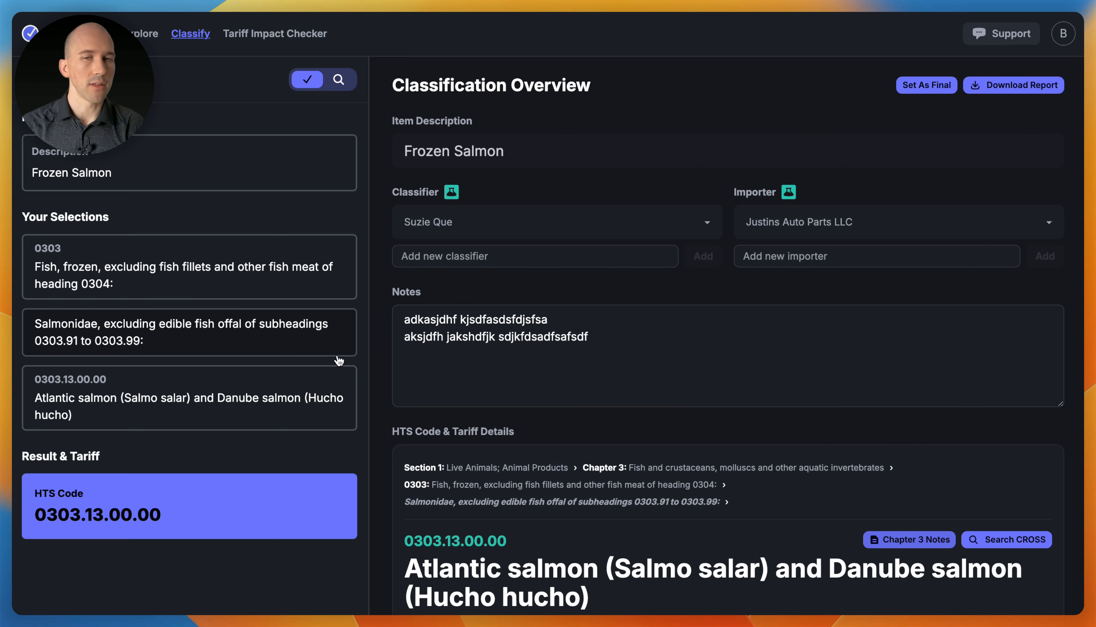
click(985, 89)
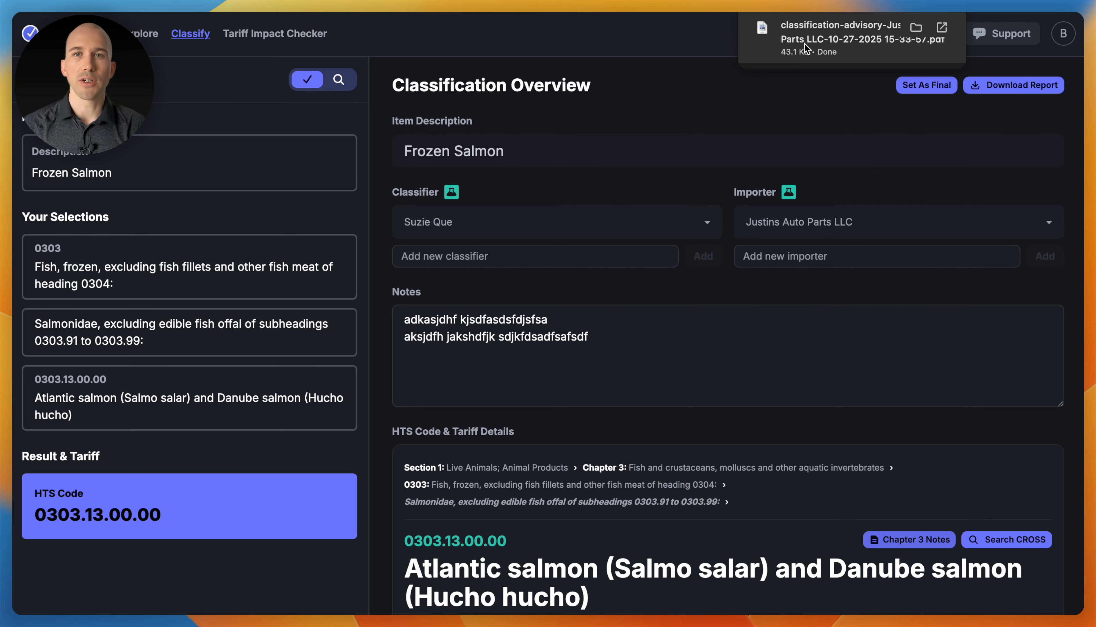
click(804, 42)
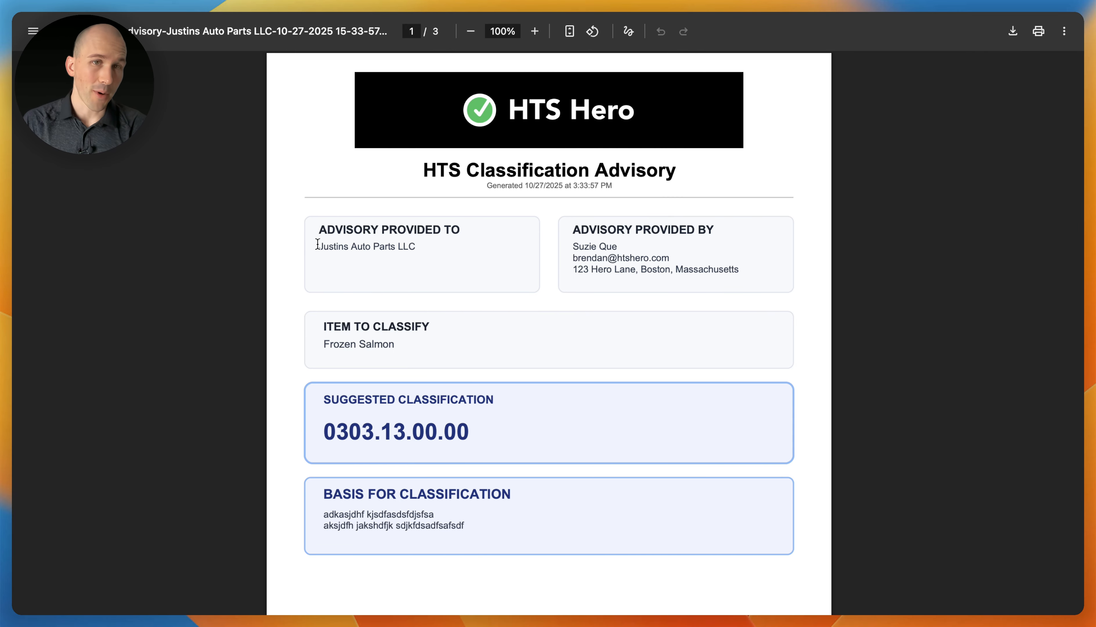
Review page 1, highlighting the importer, advisory provider and suggested code 0303.13.00.00
drag(320, 247, 418, 253)
click(424, 253)
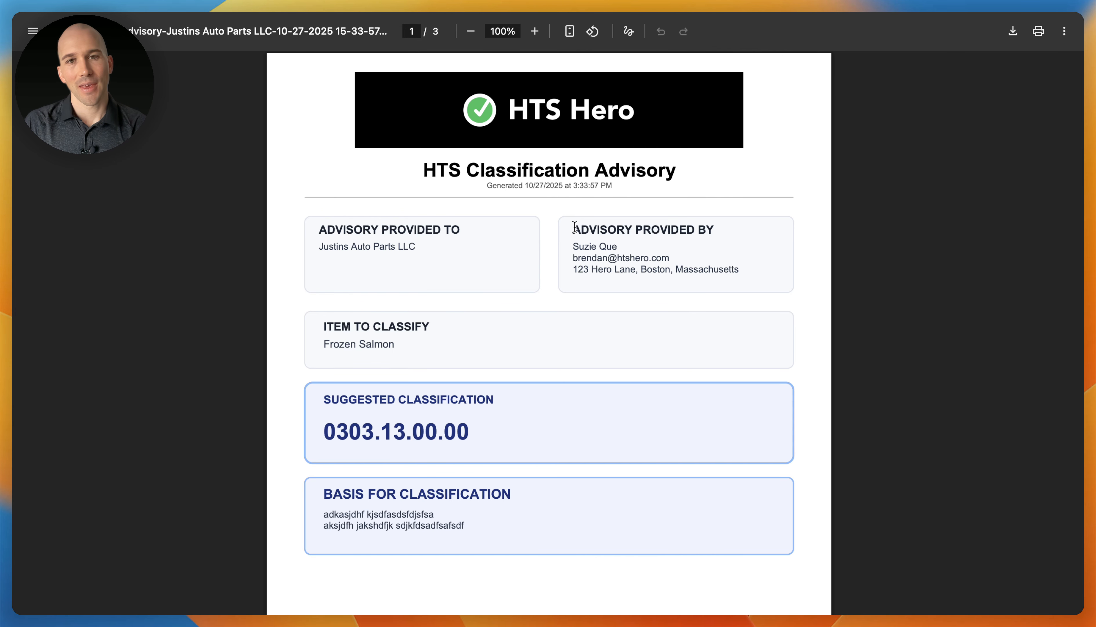
drag(575, 227, 720, 226)
click(734, 230)
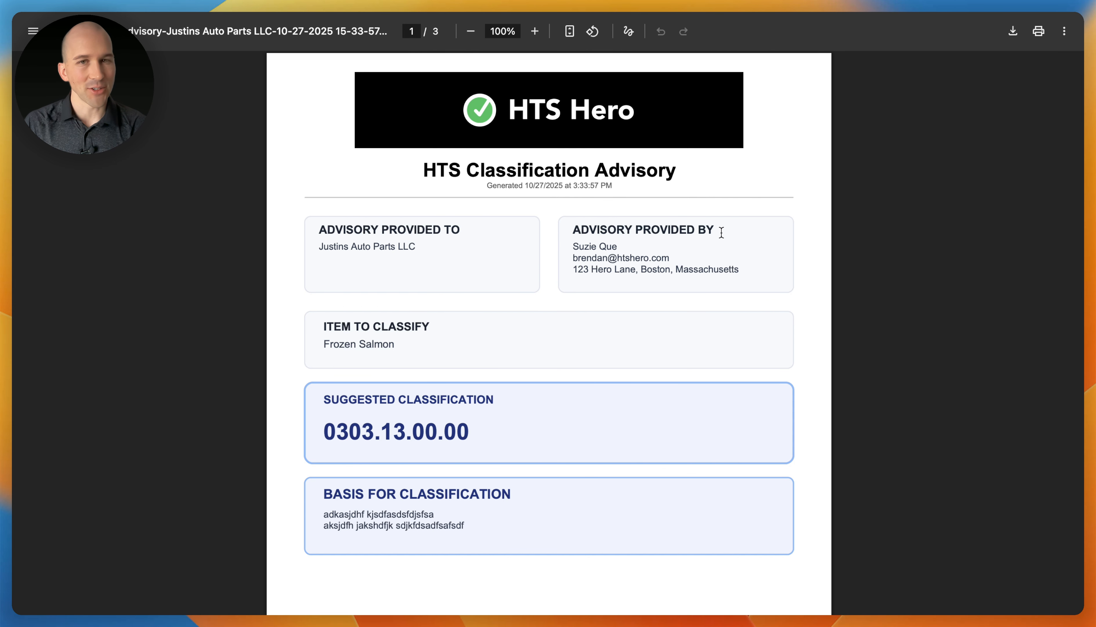
drag(574, 250, 628, 254)
double_click(675, 269)
scroll(551, 331, down, 3)
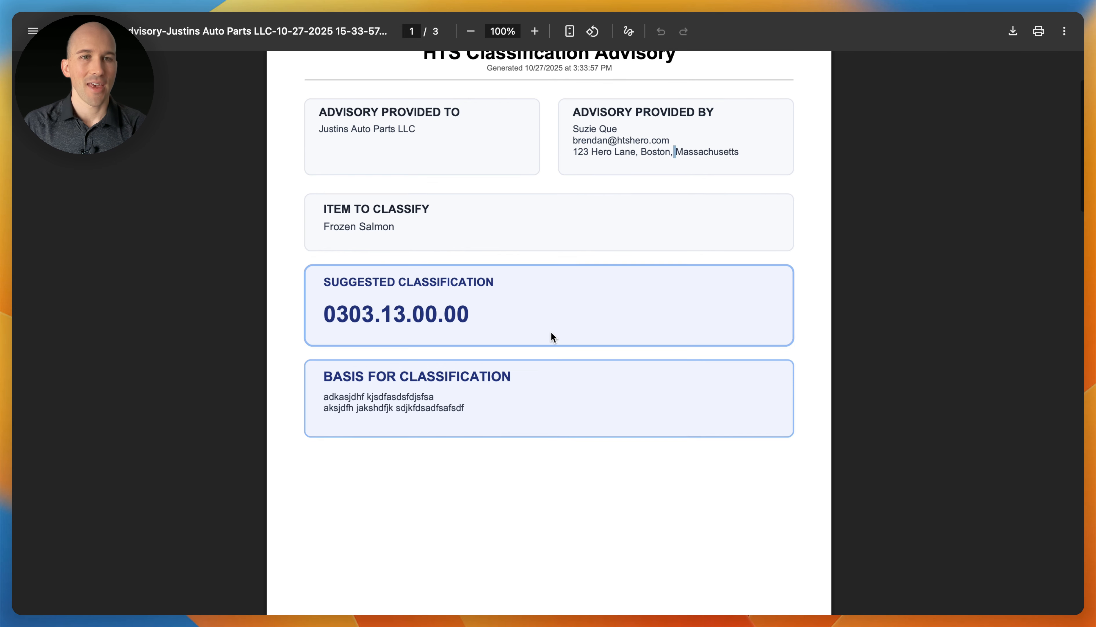
scroll(550, 337, down, 2)
click(339, 164)
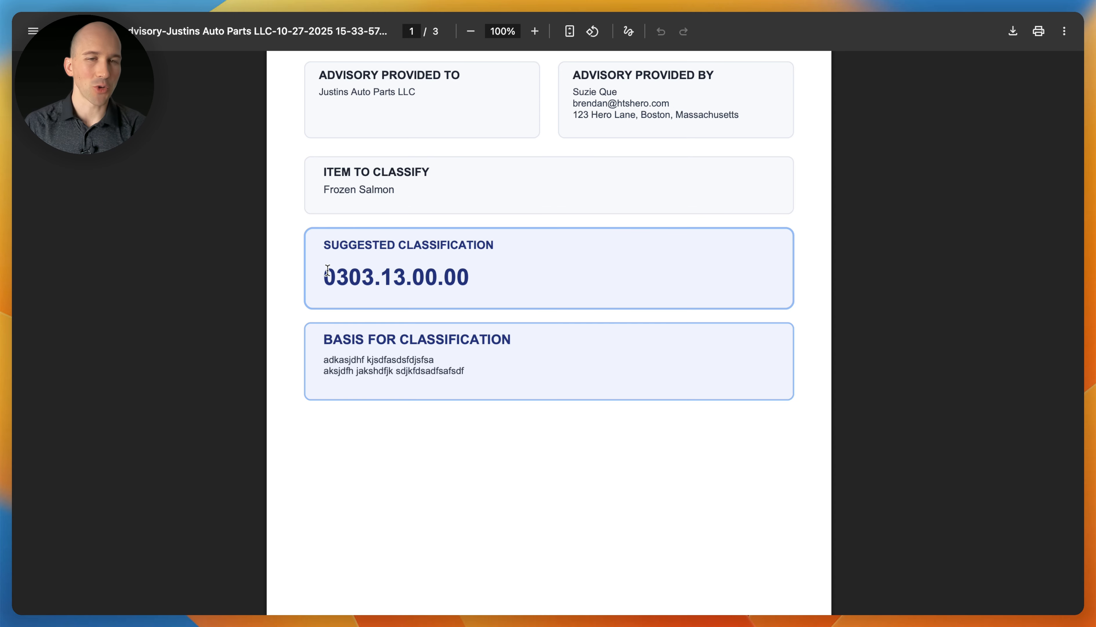
drag(325, 275, 492, 274)
click(520, 288)
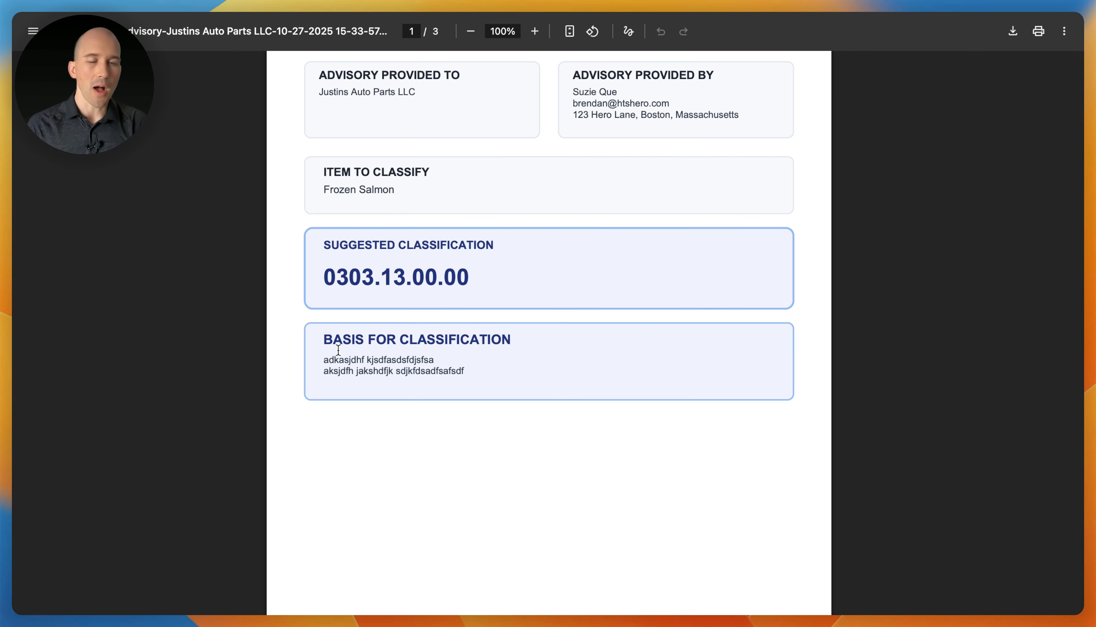
Review the 0303 heading breakdown and the disclaimer on page 3
scroll(474, 378, down, 10)
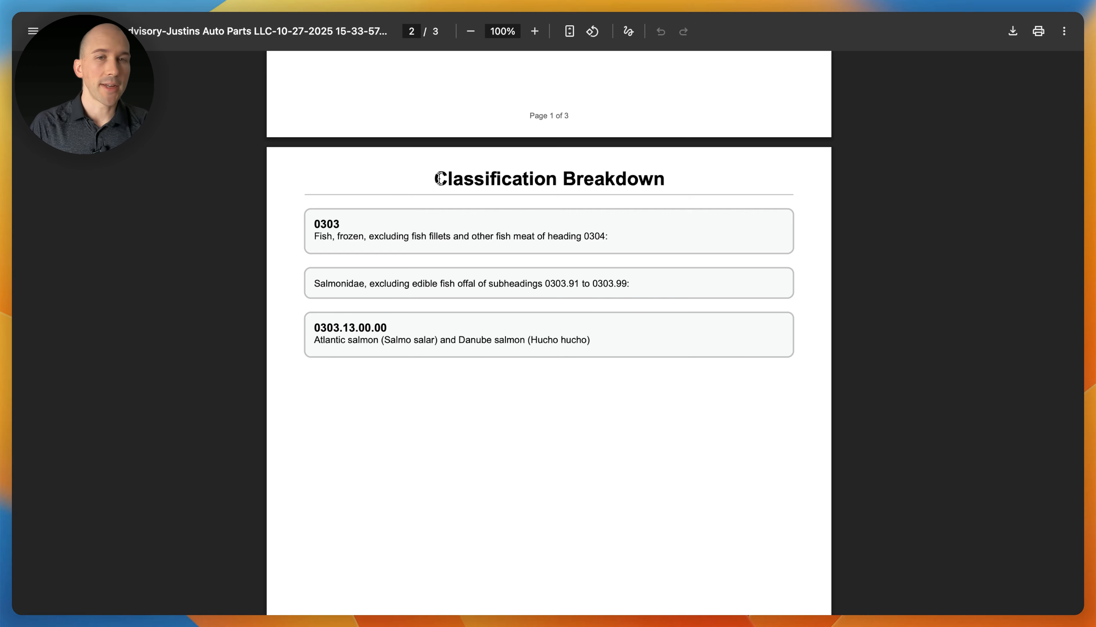
drag(312, 221, 604, 360)
click(608, 367)
scroll(605, 378, down, 15)
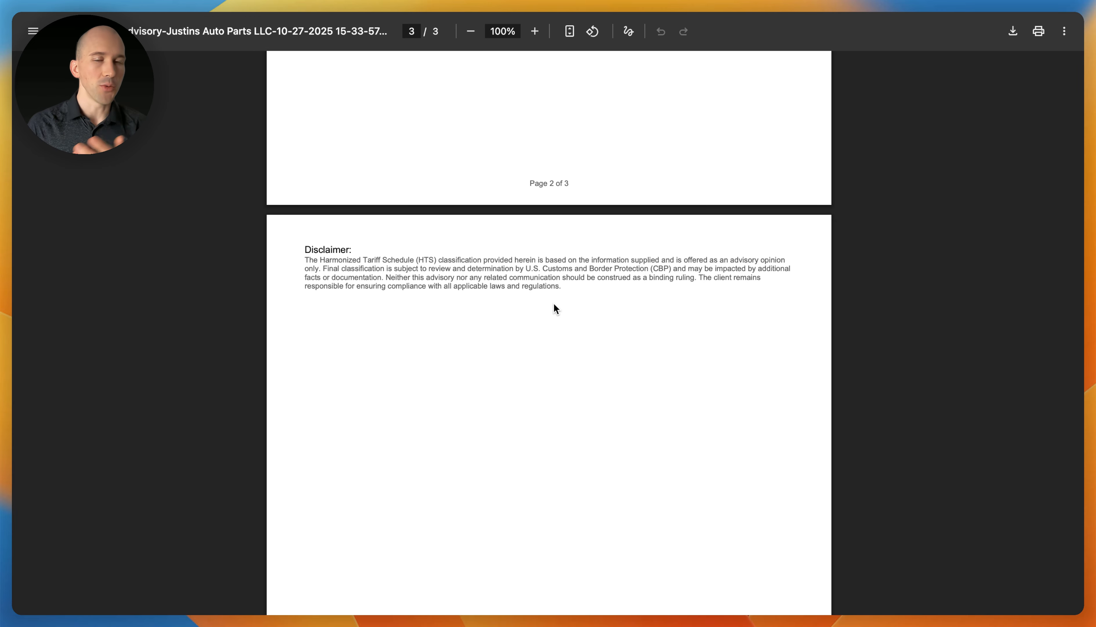
drag(304, 250, 586, 295)
click(585, 295)
Close the PDF report and mark the Frozen Salmon classification 0303.13.00.00 as final
key(super+w)
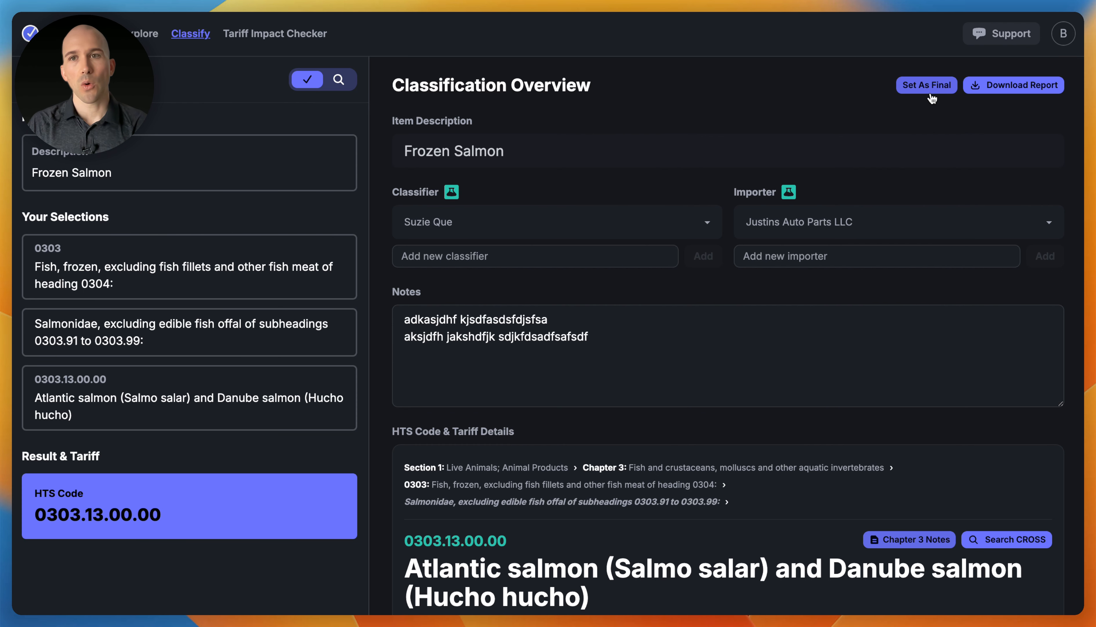
click(937, 88)
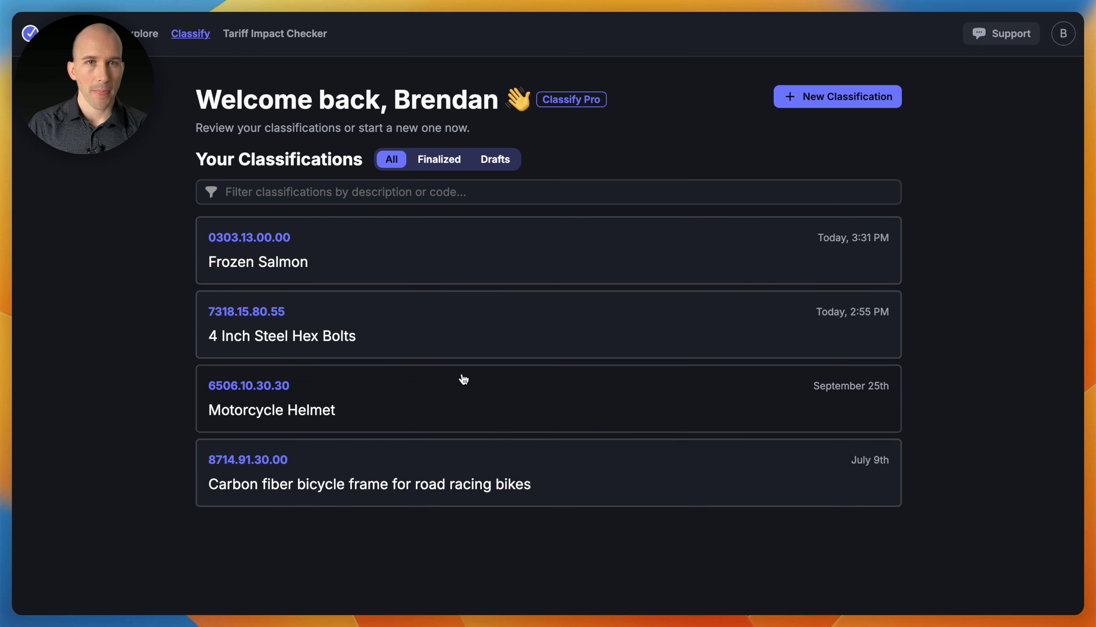
Switch the classifications list between Finalized, Drafts and All
click(438, 160)
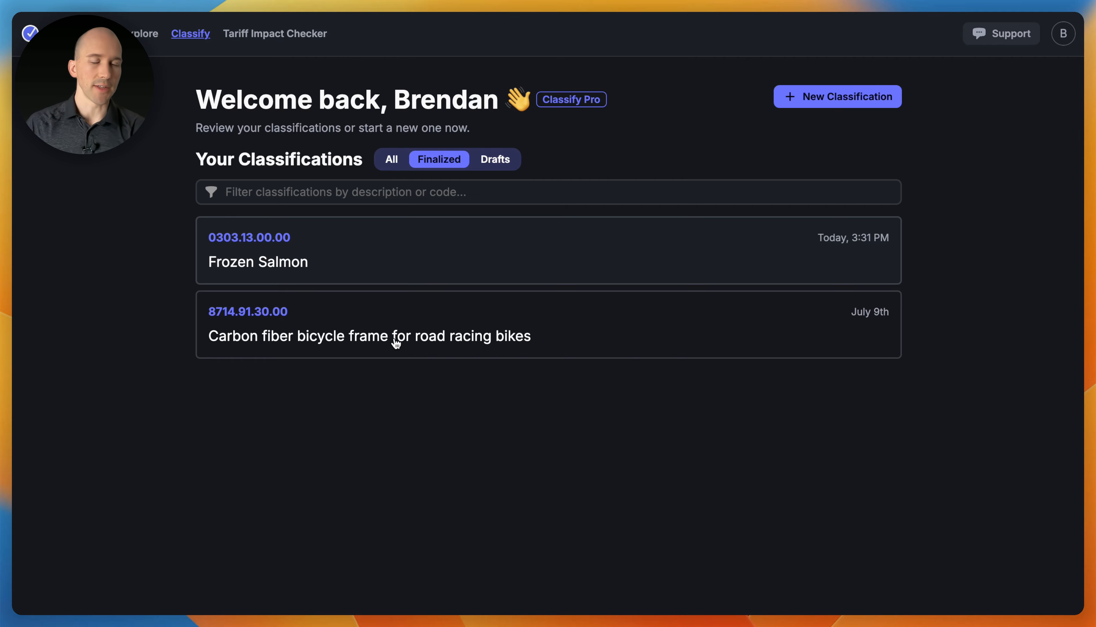
click(492, 166)
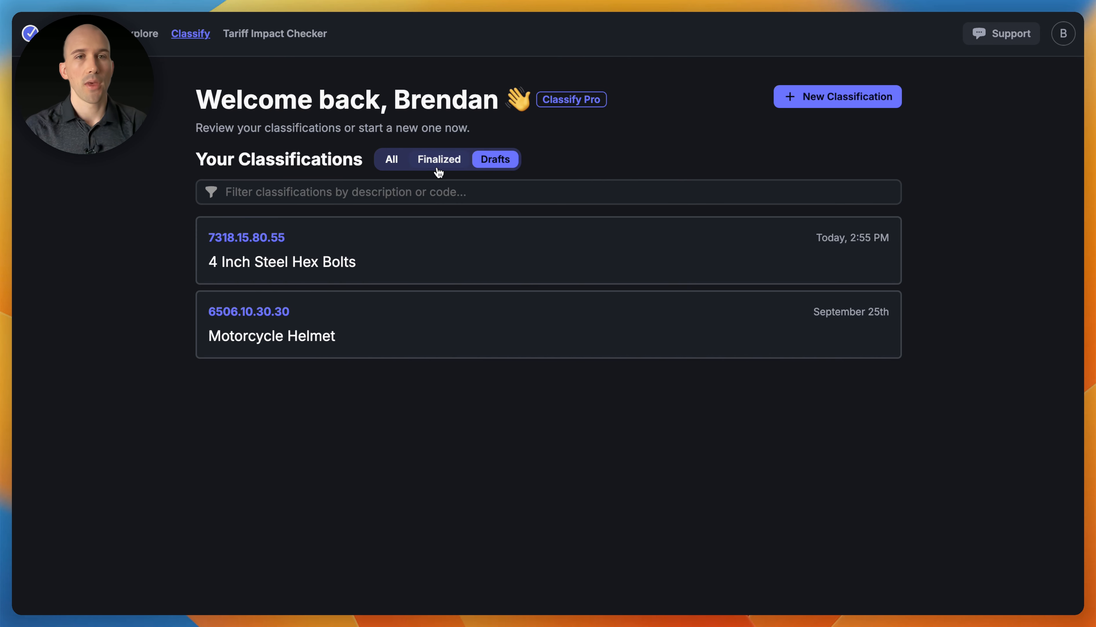
click(395, 167)
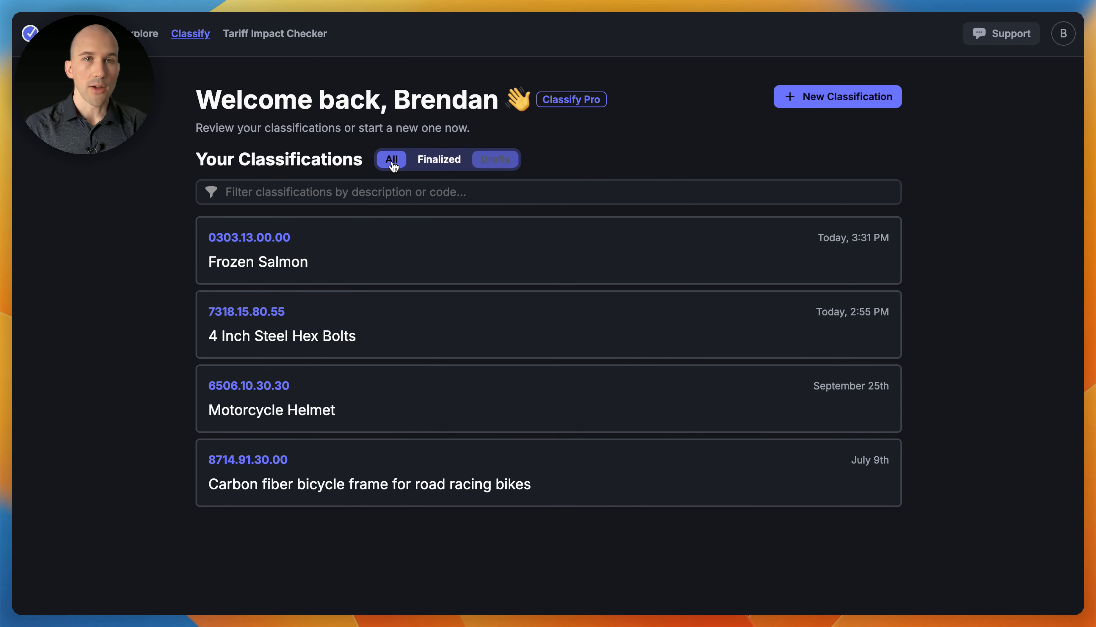
Filter the classifications list by 'salmon' instead of '030'
click(327, 194)
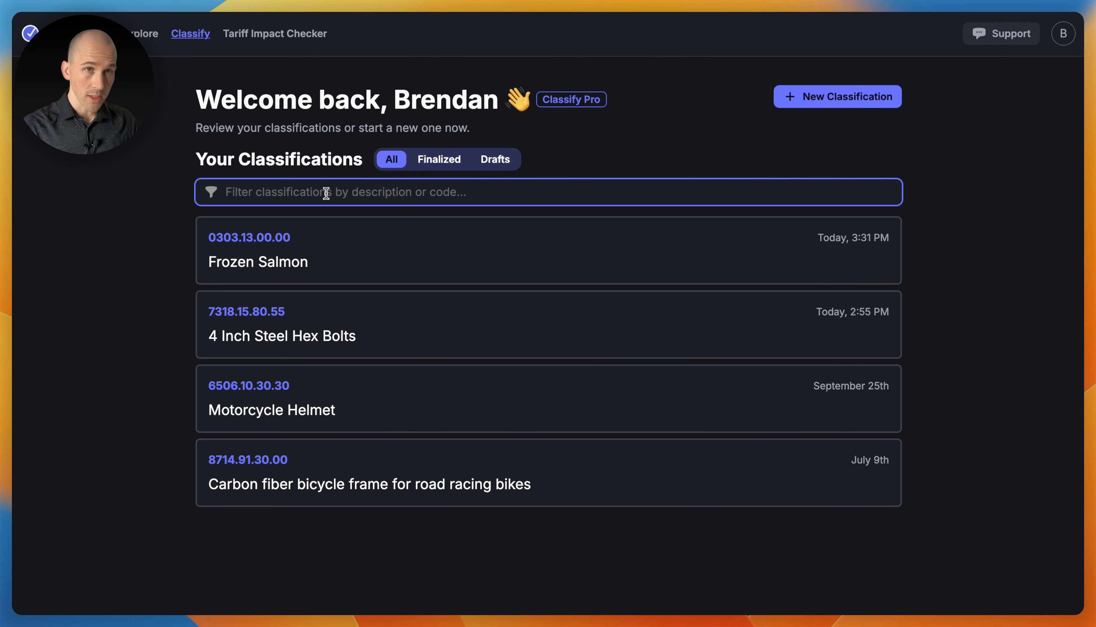
text(030)
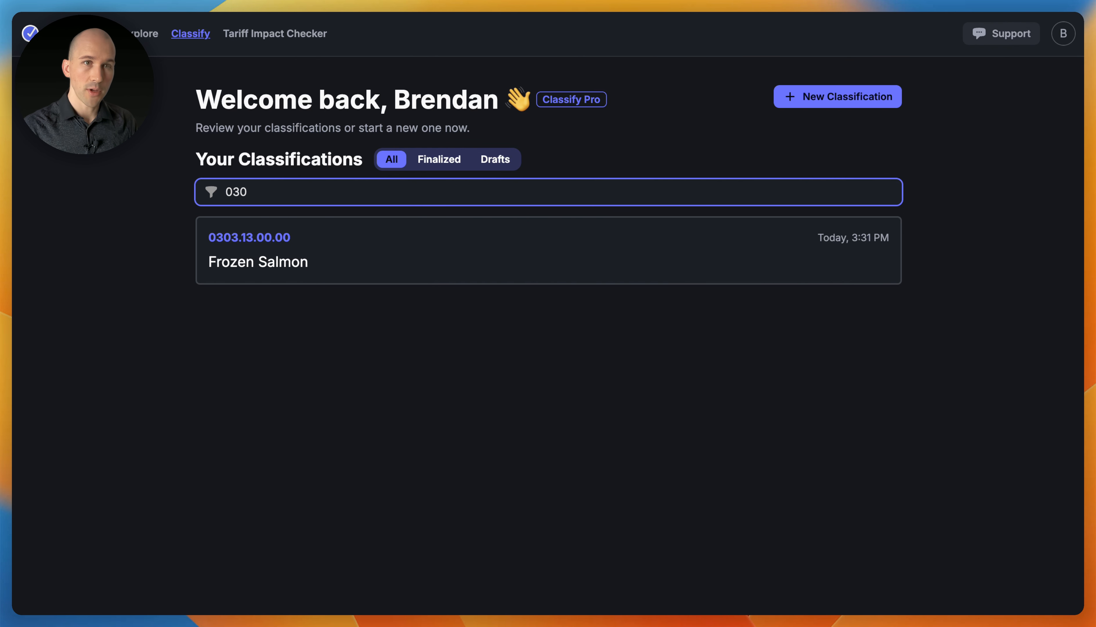
key(BackSpace)
key(BackSpace)
key(BackSpace)
text(salmon)
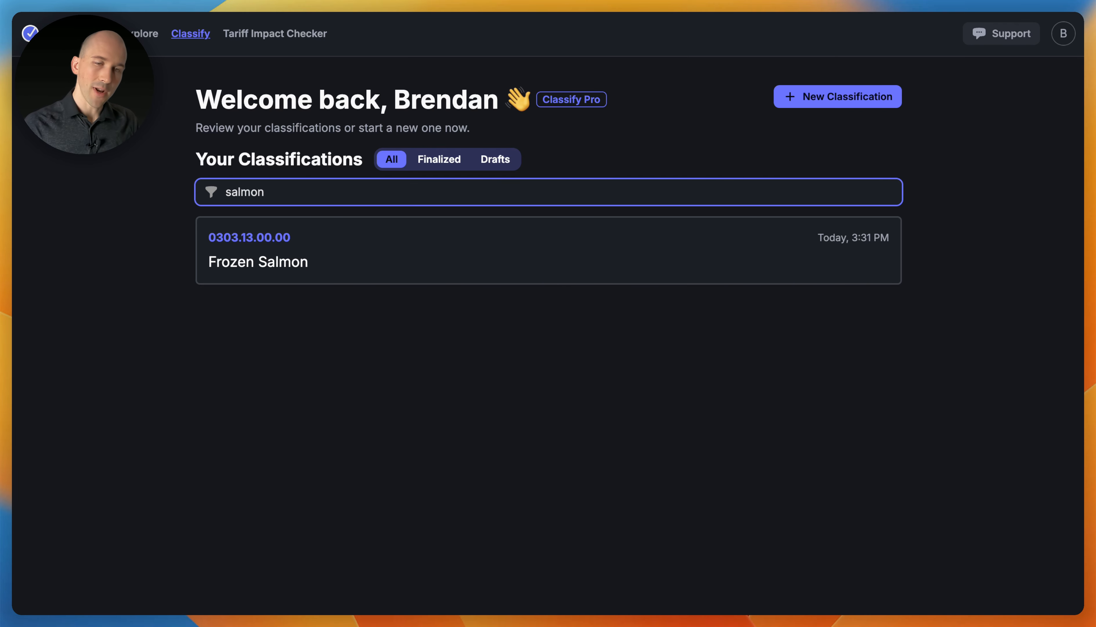
click(161, 283)
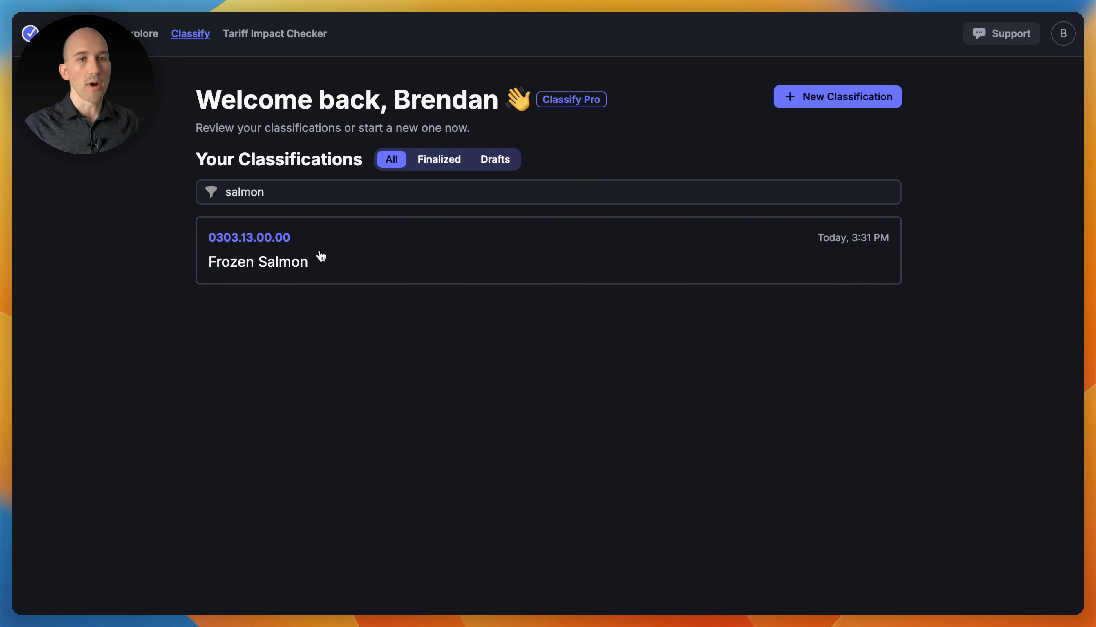